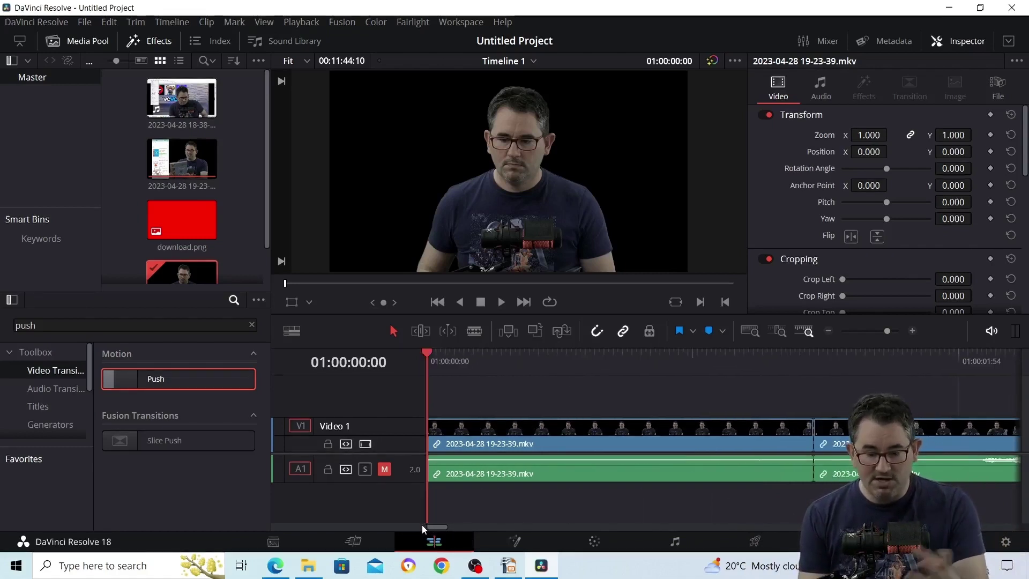
Place download.png on a new video track above the second clip, starting at the cut, and play back across the cut.
left_click_drag(179, 224, 817, 398)
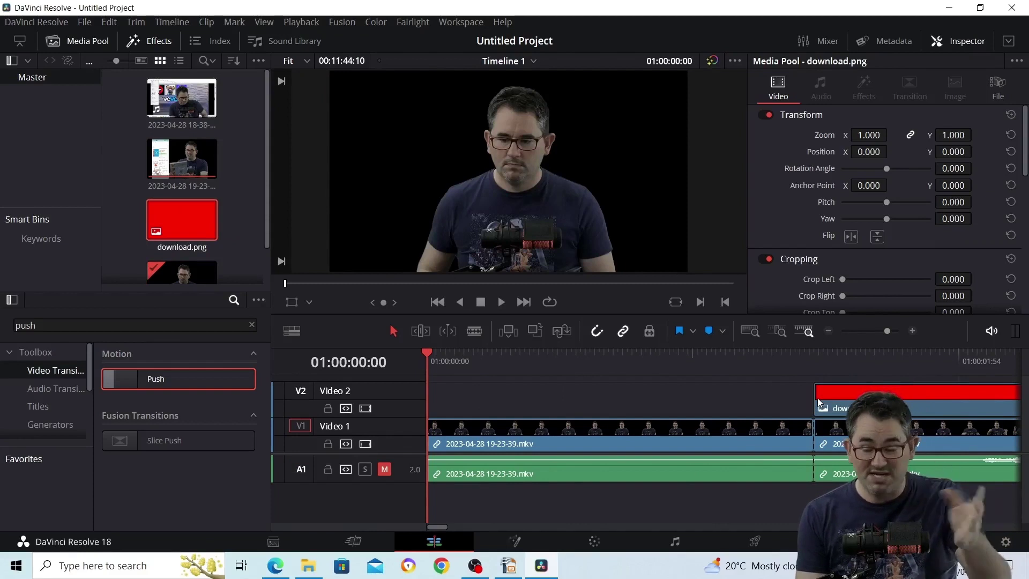
left_click(612, 361)
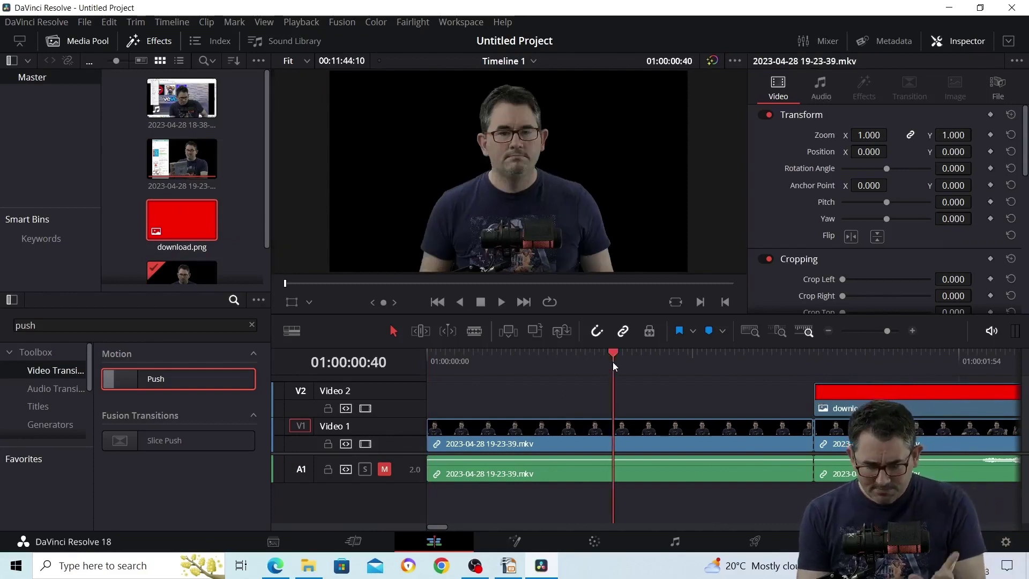
left_click(810, 361)
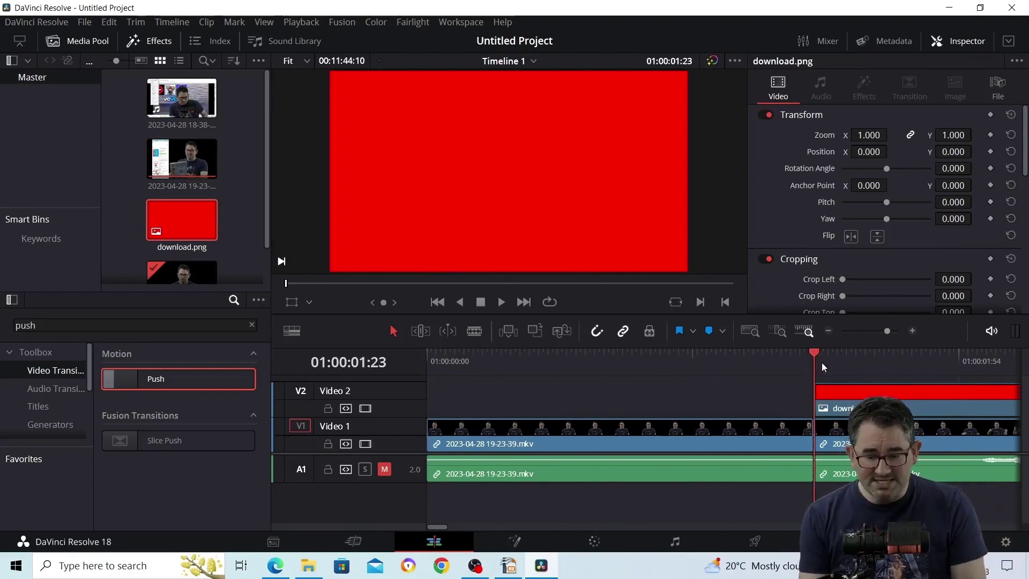
left_click(789, 361)
left_click(501, 302)
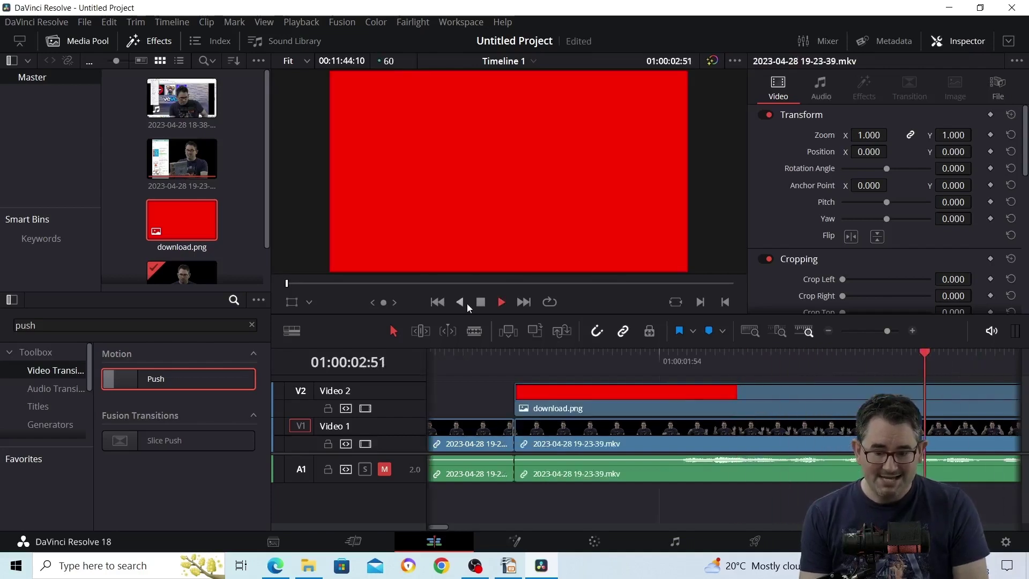
left_click(480, 302)
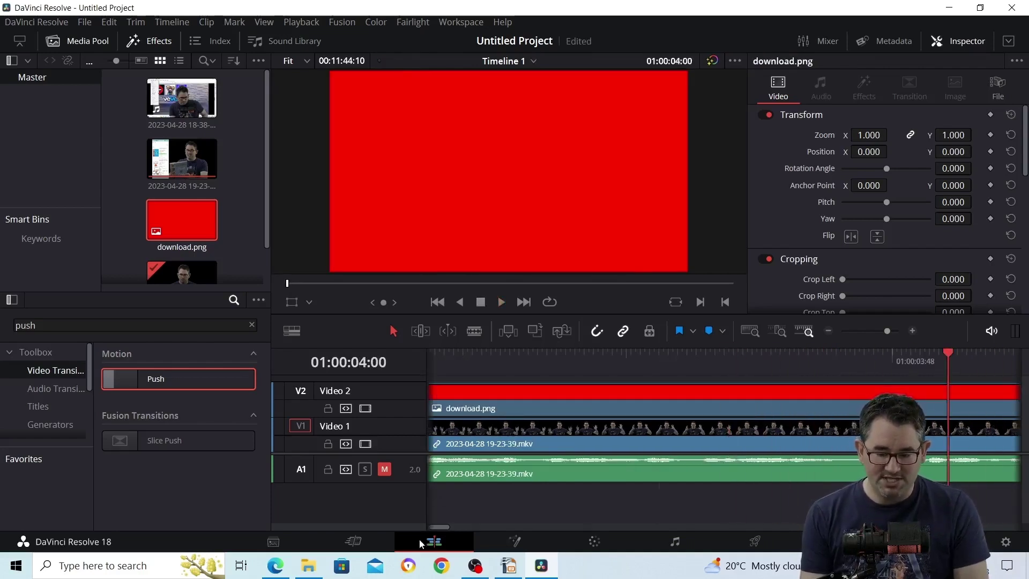
scroll(659, 417, "left", 5)
Shape download.png into a slanted panel covering the frame's right part, with Crop Left 967.3, Rotation Angle 13.74 and Zoom 2.14.
left_click(846, 360)
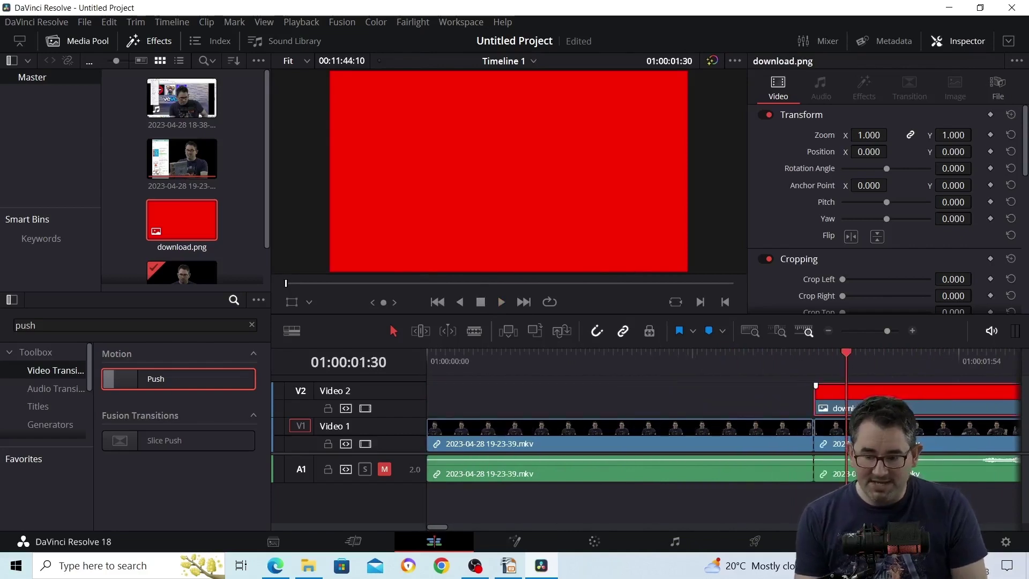
left_click_drag(844, 279, 886, 287)
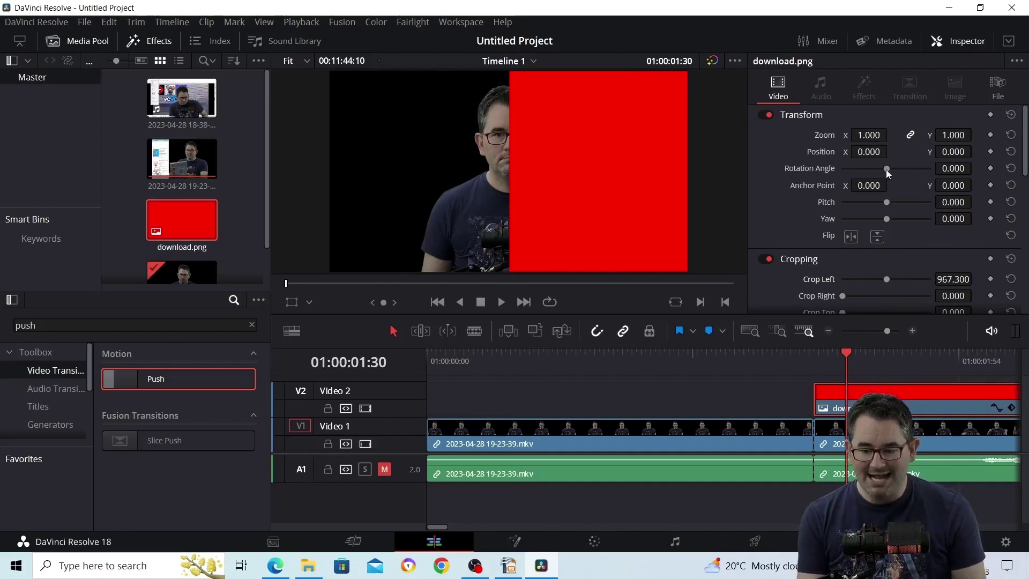
left_click_drag(887, 168, 887, 168)
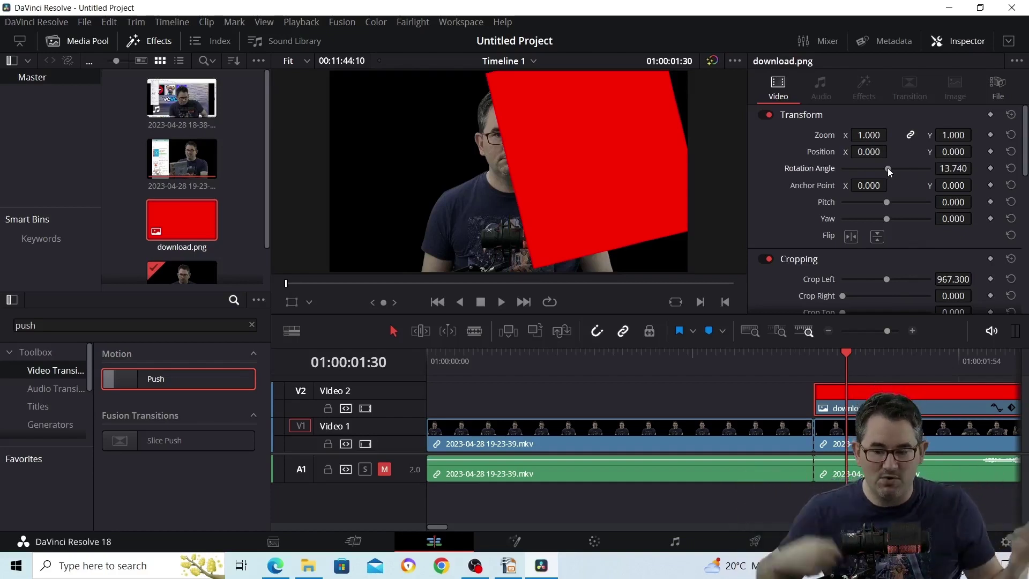
left_click_drag(868, 135, 891, 134)
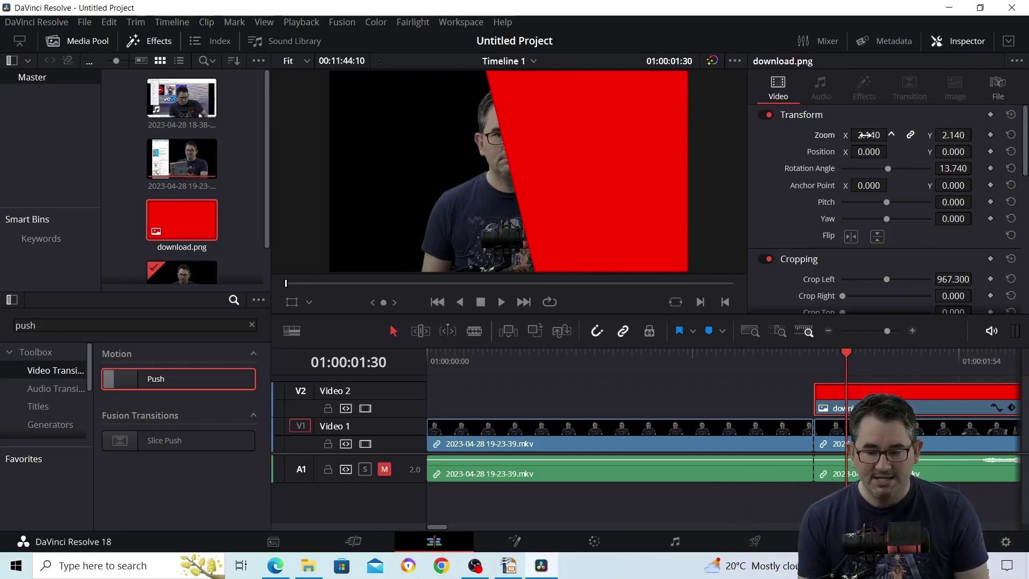
left_click(679, 362)
key("space")
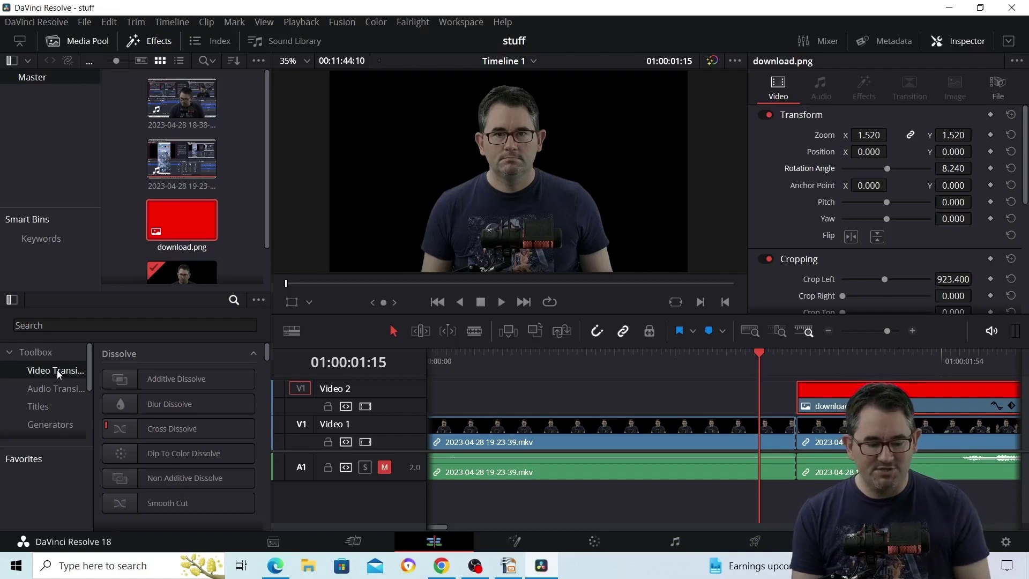
Search the video transitions for "push" and apply the Push transition to the start of download.png.
left_click(149, 325)
type("push")
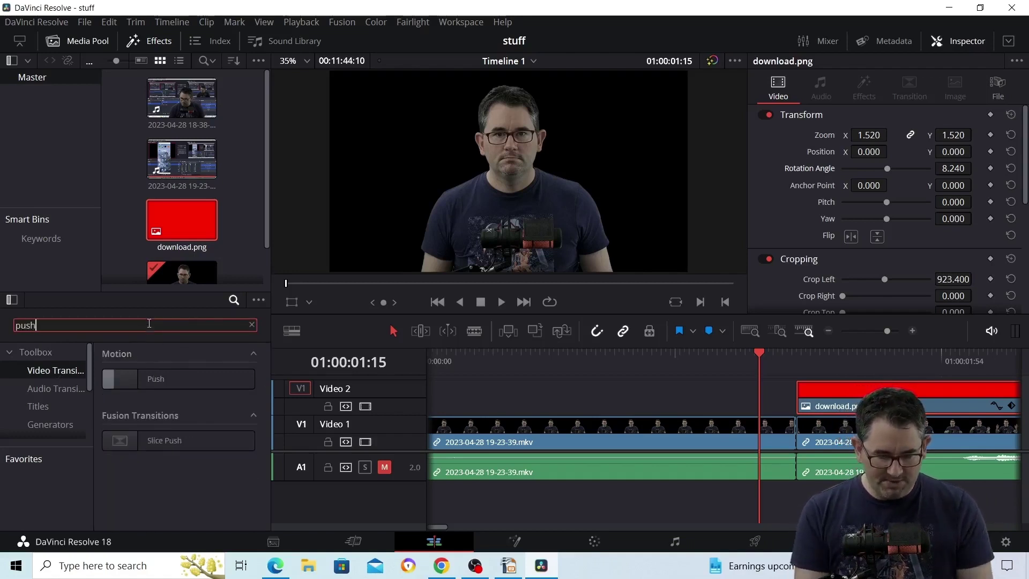
left_click_drag(183, 379, 817, 391)
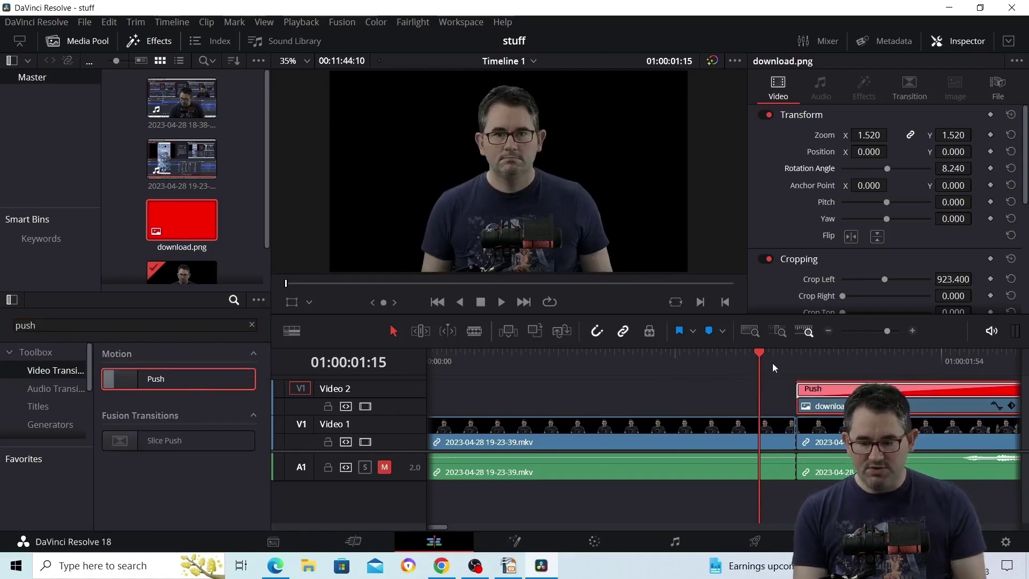
Step through and play back the Push transition to check which side the red panel enters from.
key("Right")
key("Right")
key("Right")
key("Right")
key("Right")
key("Right")
key("Right")
key("Right")
key("Right")
key("Right")
key("Right")
key("Right")
key("Right")
key("Right")
key("Right")
key("Right")
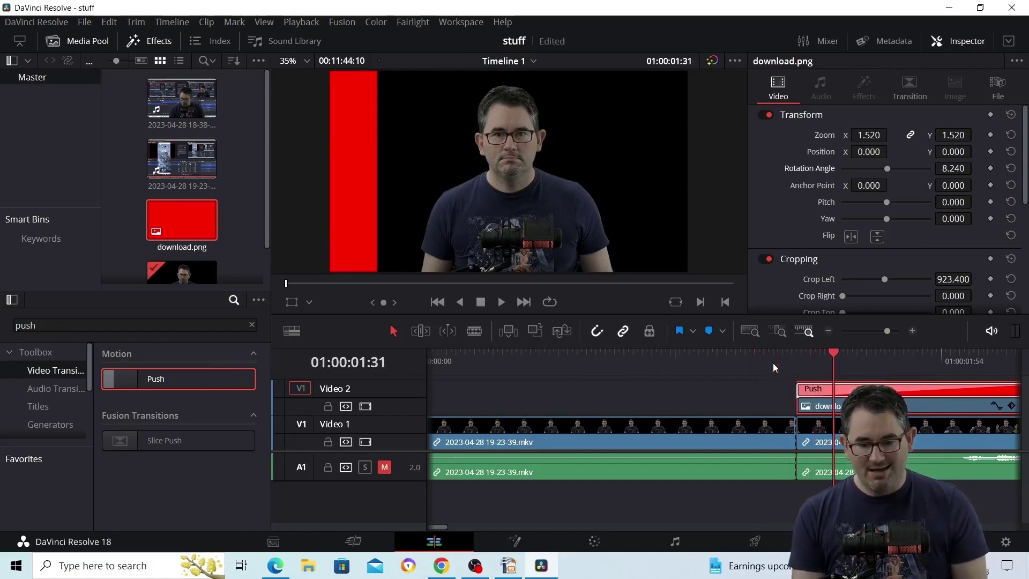
key("Right")
key("Right")
key("Right")
key("Right")
key("Right")
key("Right")
key("Right")
key("Right")
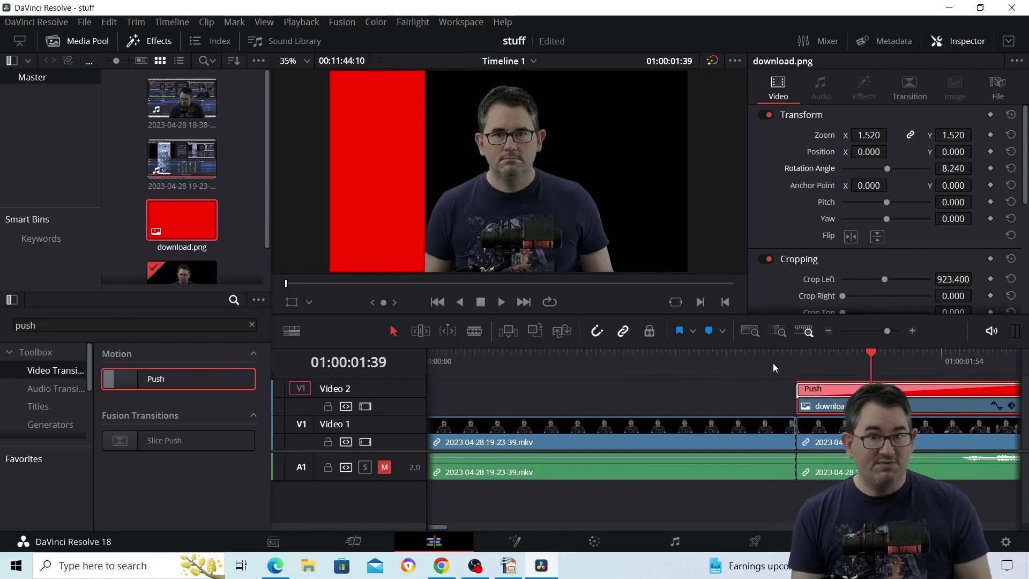
key("space")
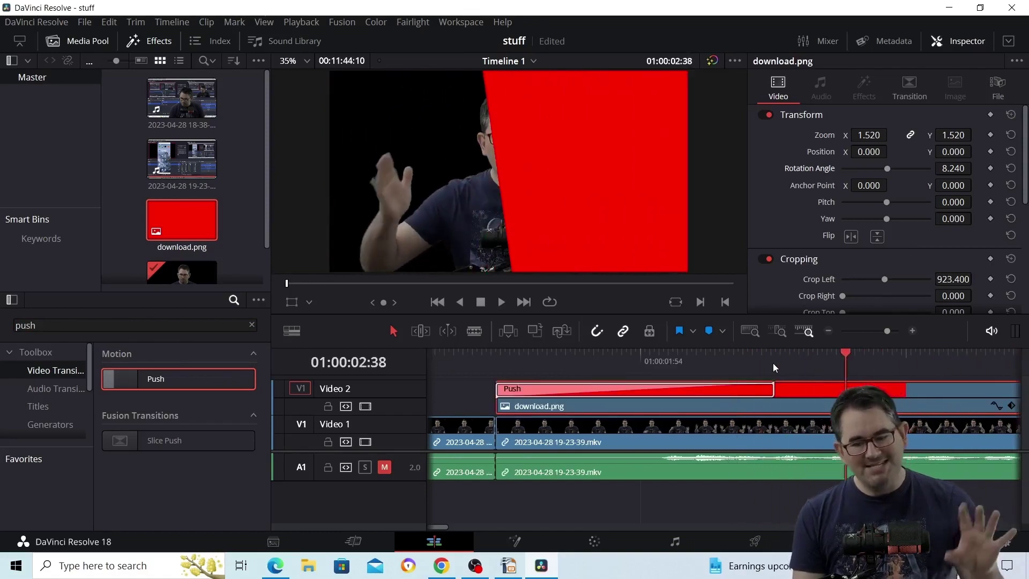
key("space")
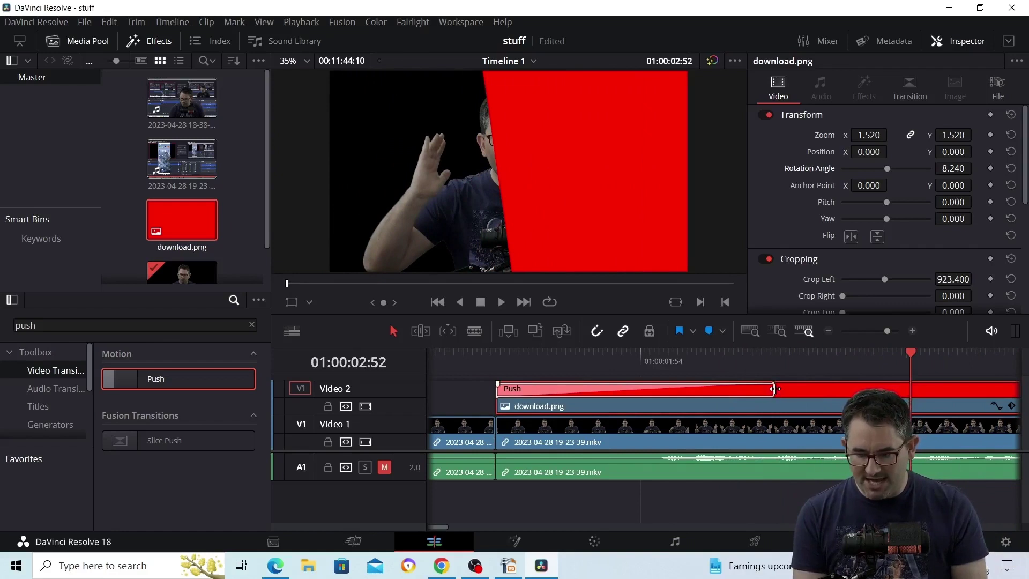
Set the Push transition's preset to Push Right and play it back in reverse and forward.
left_click(774, 388)
left_click(905, 208)
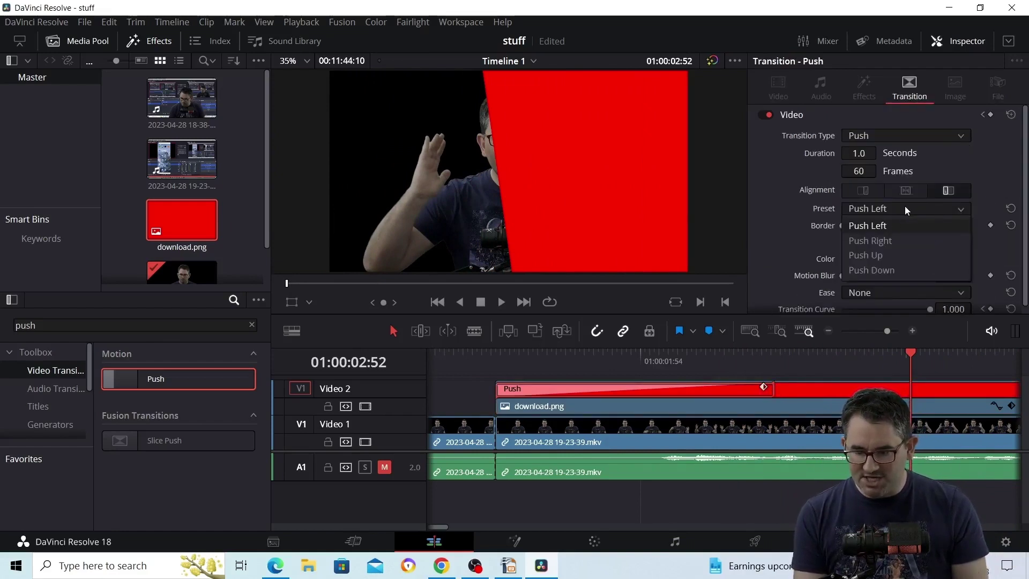
left_click(892, 240)
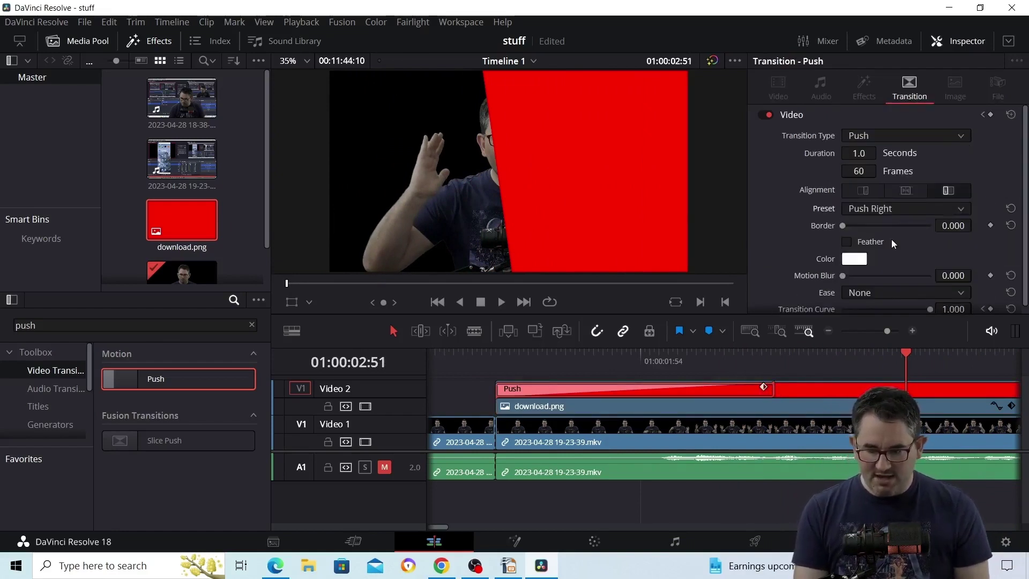
key("j")
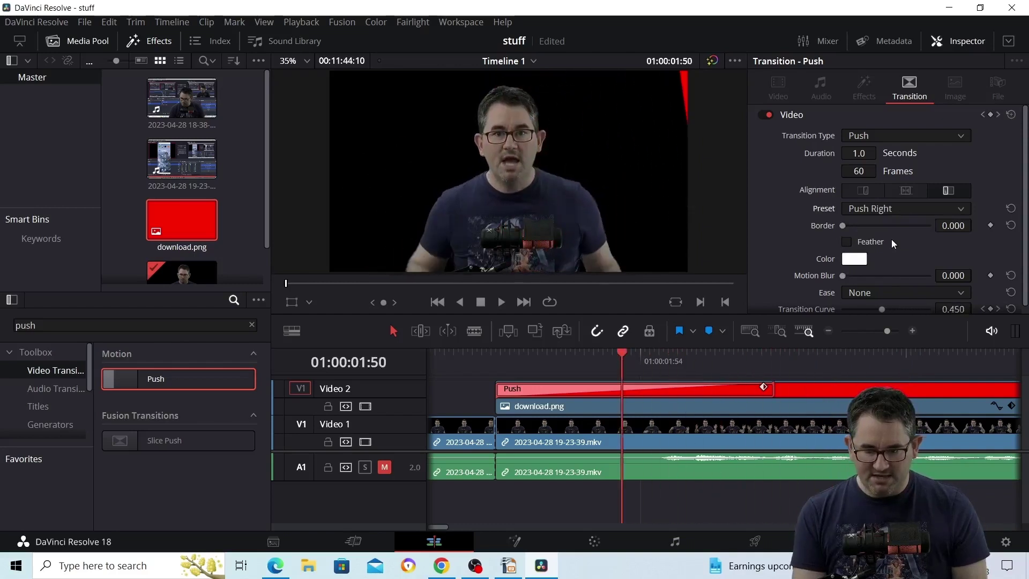
key("l")
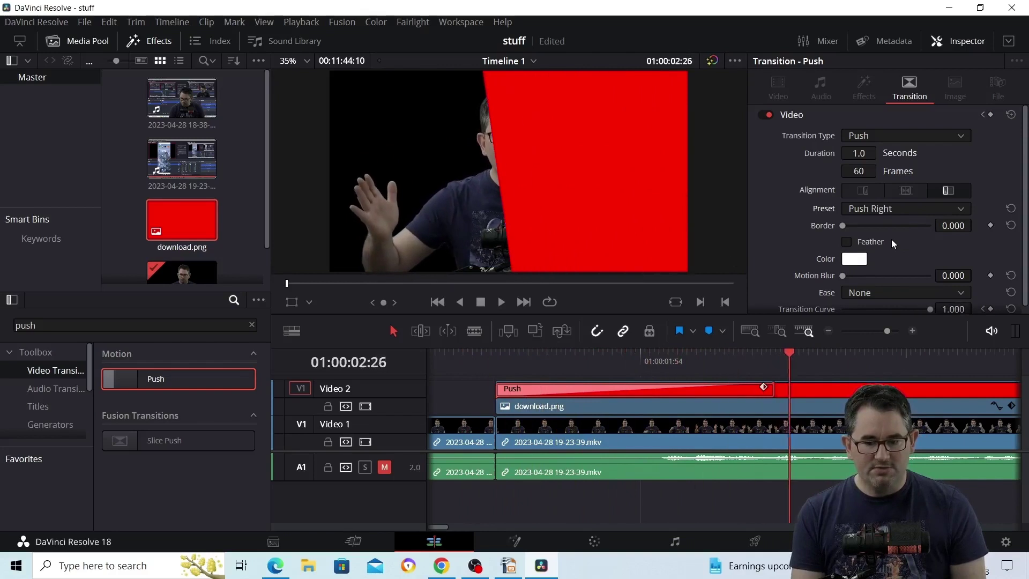
Add a Position keyframe to the second Video 1 clip at 01:00:01:26 and show the clip's keyframe track.
left_click(541, 356)
key("Up")
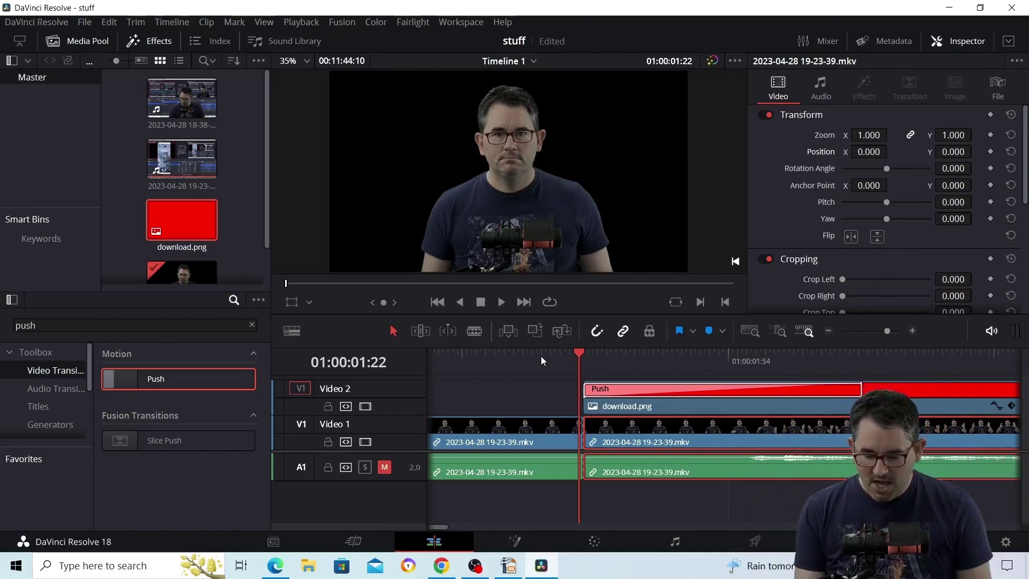
key("Right")
key("Right")
key("Right")
key("Right")
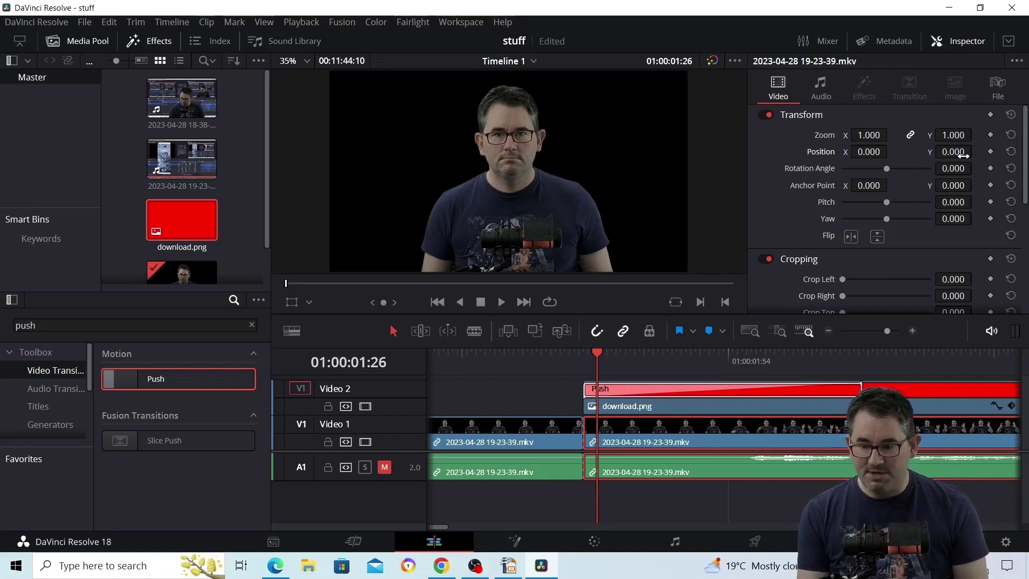
left_click(990, 152)
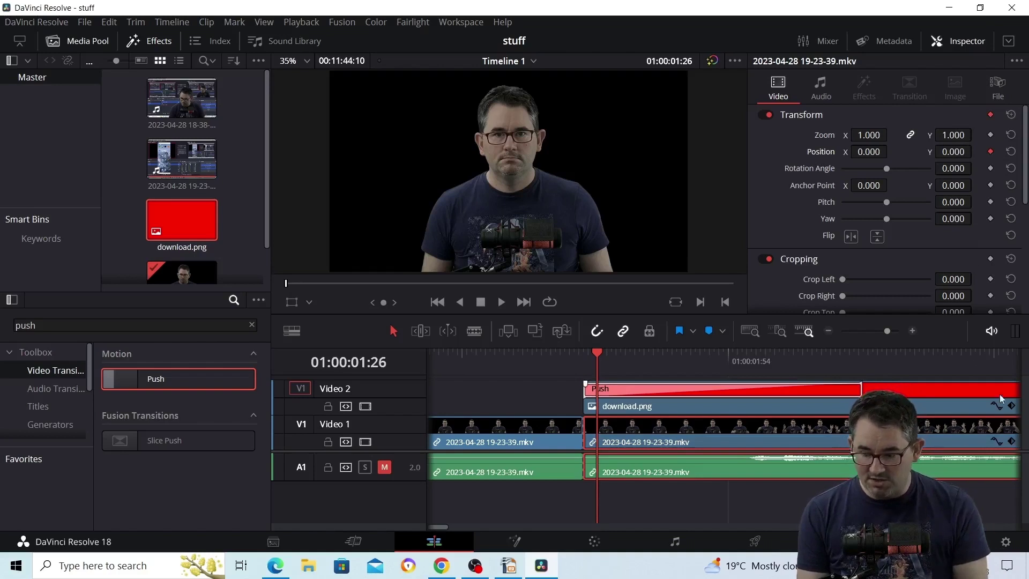
left_click(1012, 442)
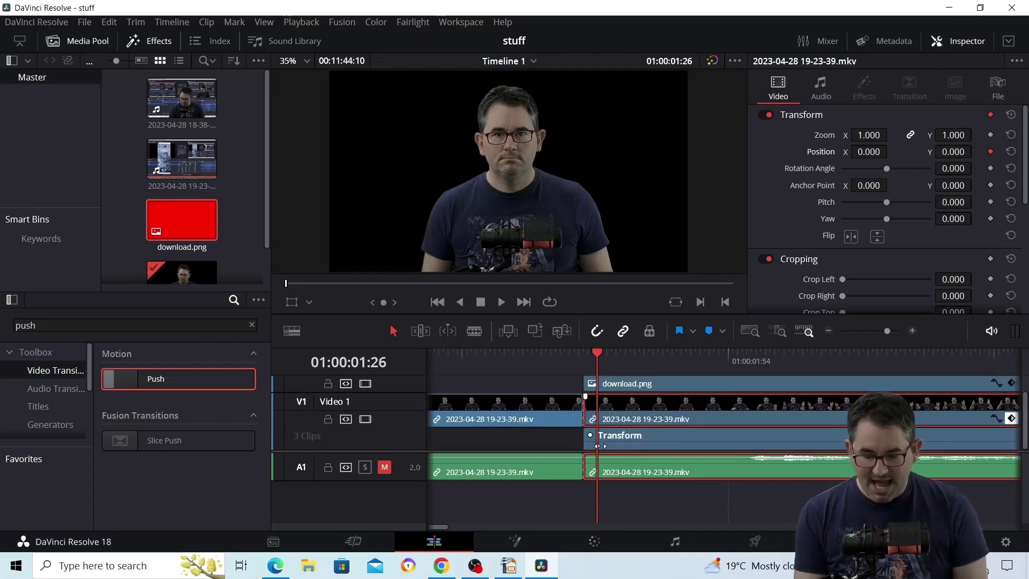
Add a second Position keyframe at 01:00:02:38 and set the clip's Position X to -535 there.
key("Right")
key("Right")
key("Right")
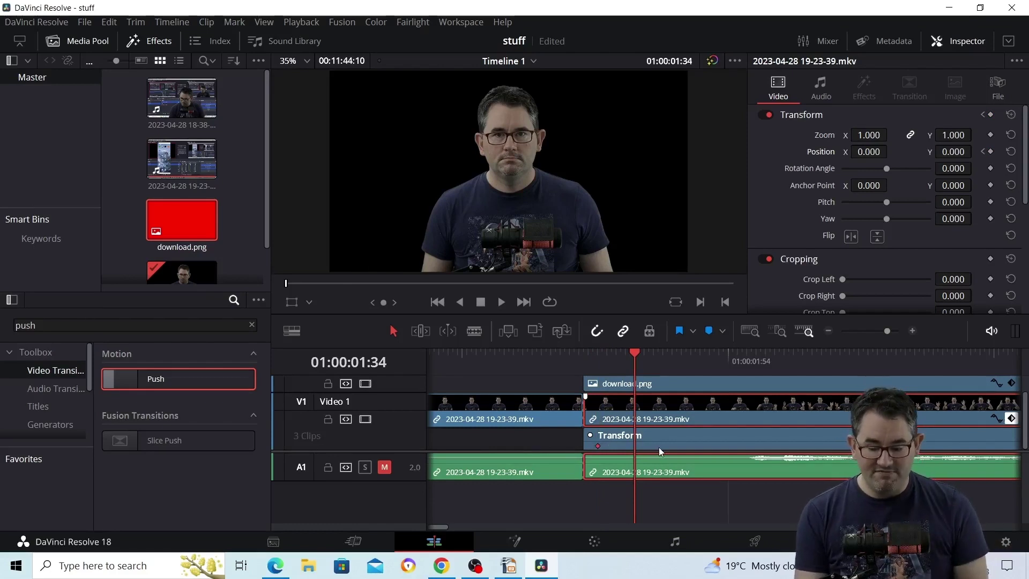
key("space")
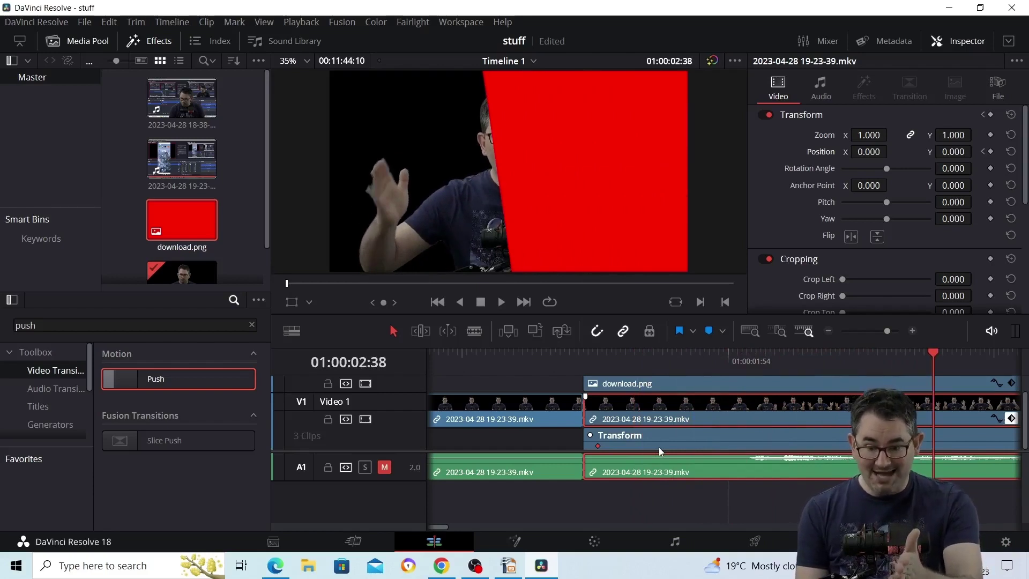
left_click(990, 151)
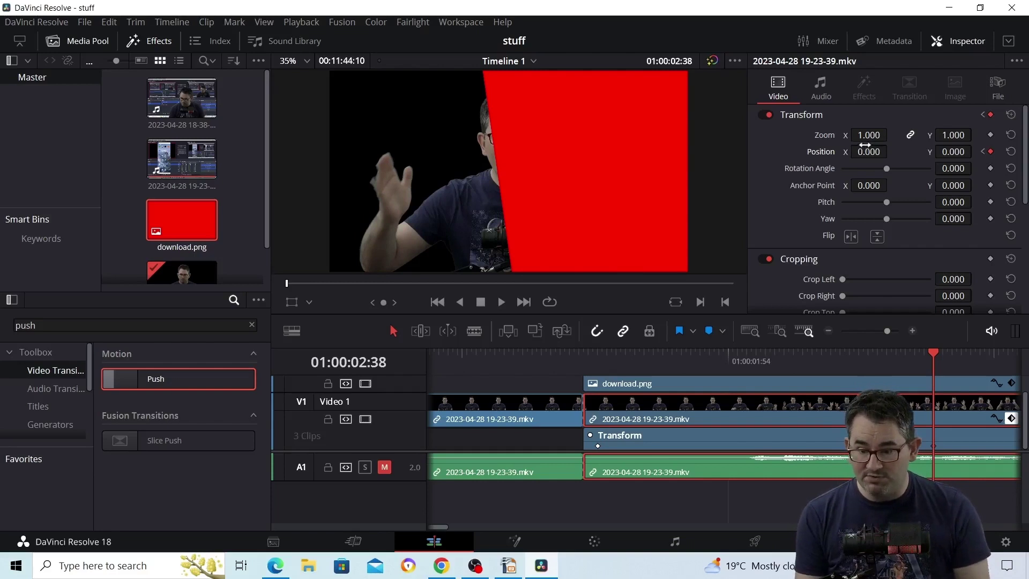
left_click_drag(868, 152, 891, 151)
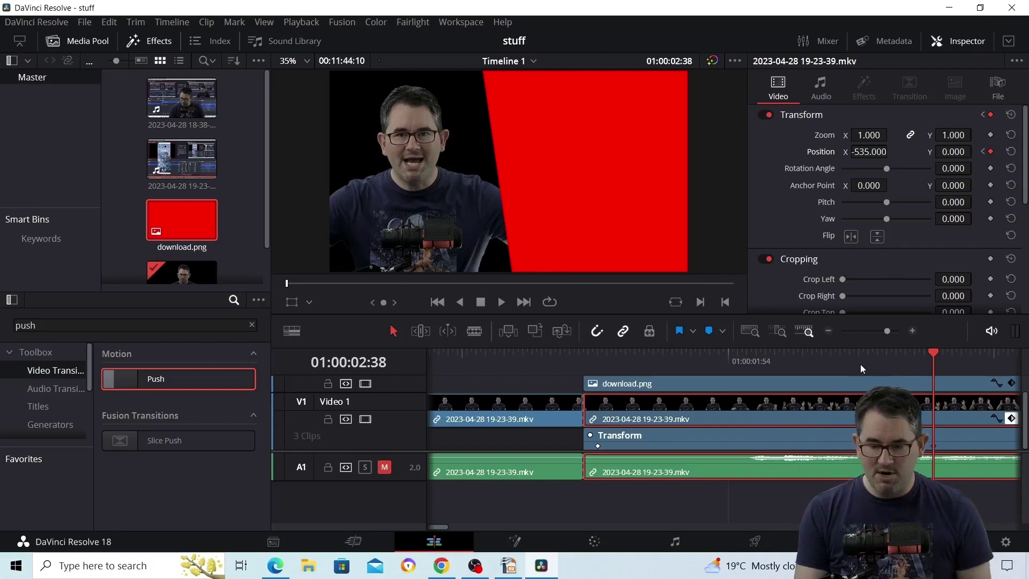
Examine frame by frame how the presenter's sideways movement lines up with the incoming red panel.
key("j")
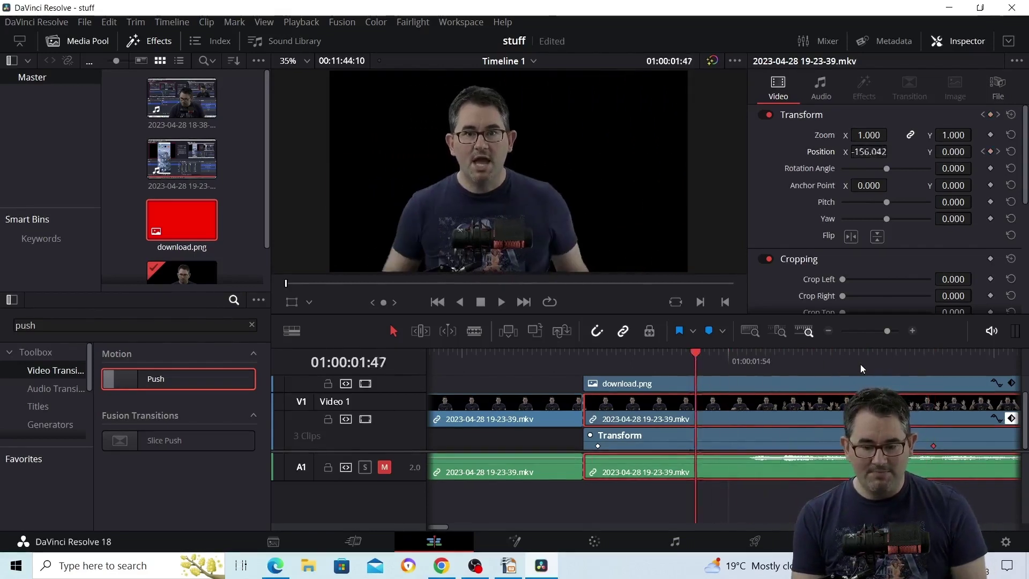
key("k")
key("Right")
key("Right")
key("Right")
key("Right")
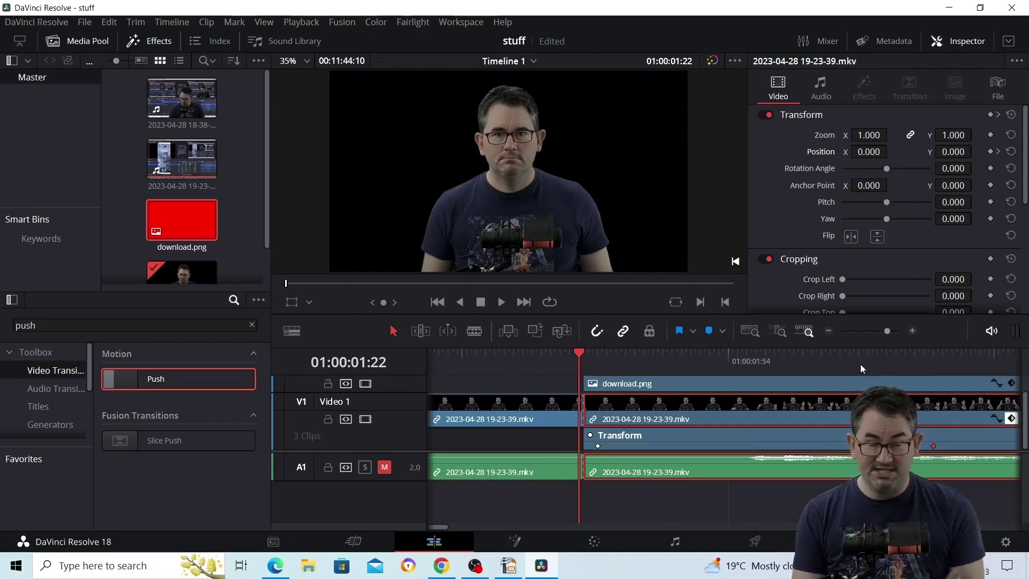
key("Right")
key("Right")
key("Right")
key("Right")
key("Right")
key("Right")
key("Right")
key("Right")
key("Right")
key("Right")
key("Right")
key("Right")
key("Right")
key("Right")
key("Right")
key("Right")
key("Right")
key("Right")
key("Right")
key("Right")
key("Right")
key("Right")
key("Right")
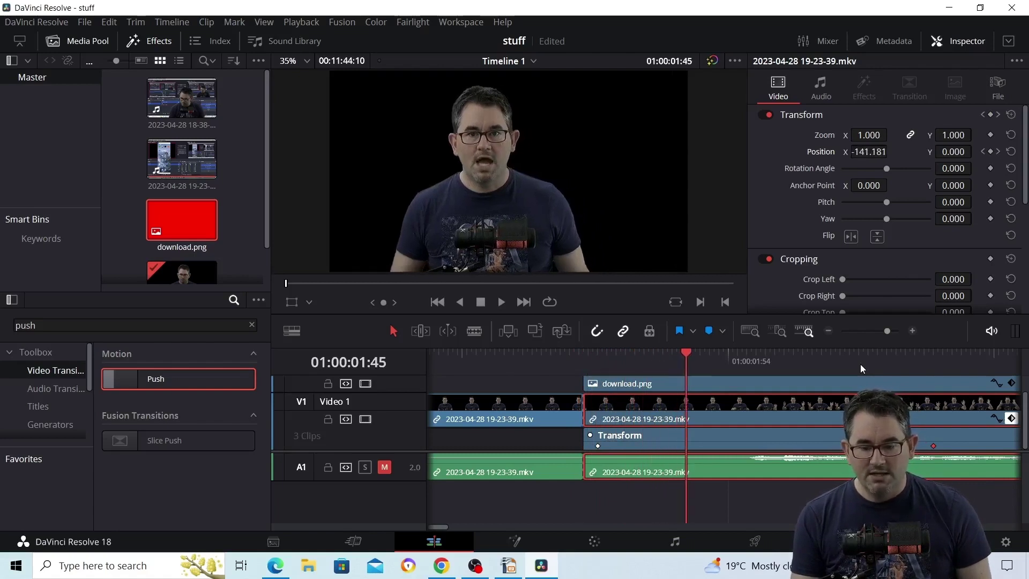
key("Right")
key("Right")
key("Right")
key("Right")
key("Right")
key("Right")
key("Right")
key("Right")
key("Right")
key("Right")
key("Right")
key("Right")
key("Right")
key("Right")
key("Right")
key("Right")
key("Right")
key("Right")
key("Right")
key("Right")
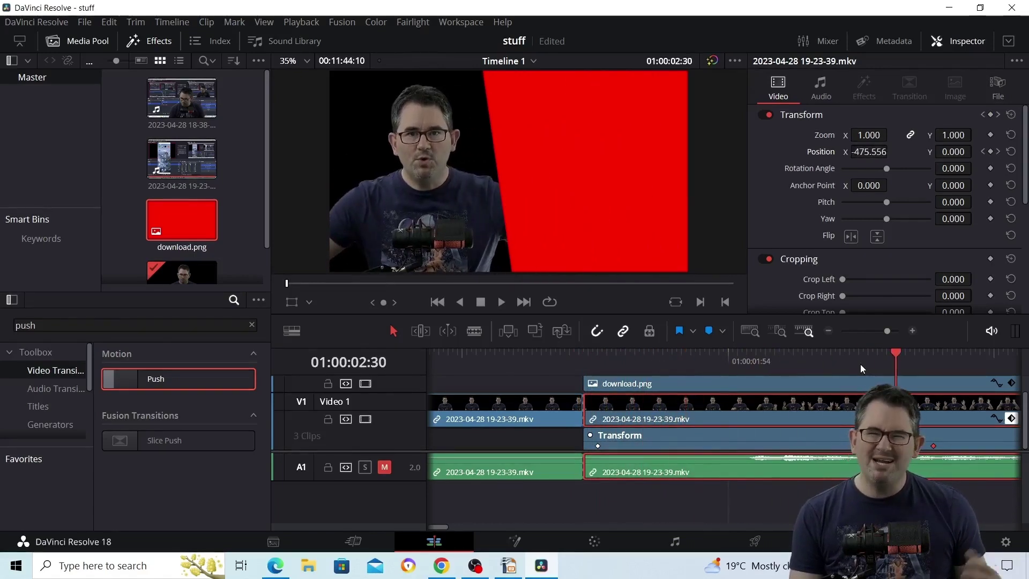
Move the first Position keyframe of the second Video 1 clip to about 01:00:01:42.
key("Left")
key("Left")
key("Left")
key("Left")
key("Left")
key("Left")
key("Left")
key("Left")
key("Left")
key("Left")
key("Left")
key("Left")
key("Left")
key("Left")
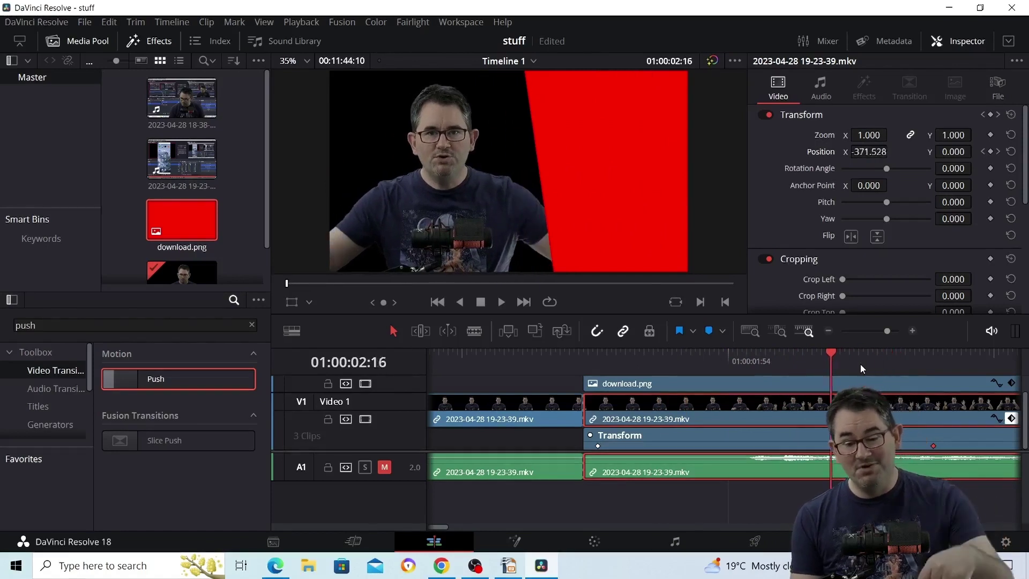
key("Left")
key("Left")
key("Left")
key("Left")
key("Left")
key("Left")
key("Left")
key("Left")
key("Left")
key("Left")
key("Left")
key("Left")
key("Left")
key("Left")
key("Left")
key("Left")
key("Left")
key("Left")
key("Left")
key("Left")
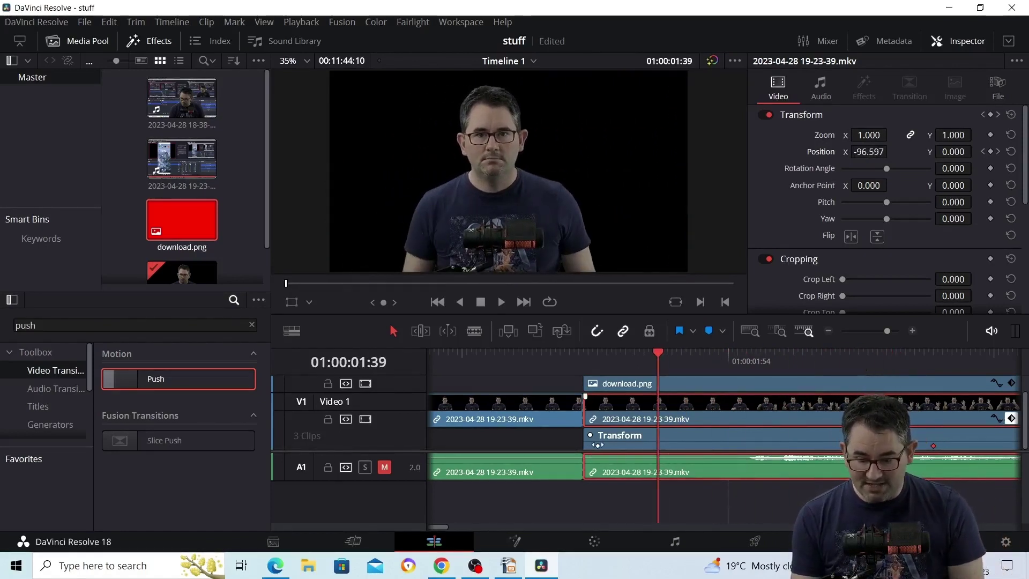
left_click_drag(599, 444, 650, 447)
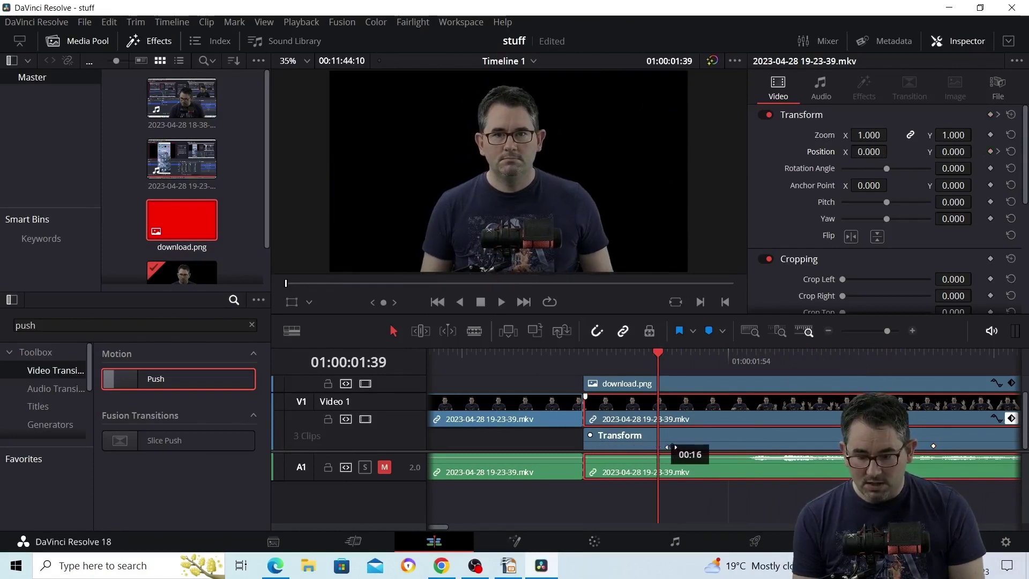
Find the frame where the red panel has entered and move the clip's first Position keyframe to 01:00:01:54.
key("Right")
key("Right")
key("Right")
key("Right")
key("Right")
key("Right")
key("Right")
key("Right")
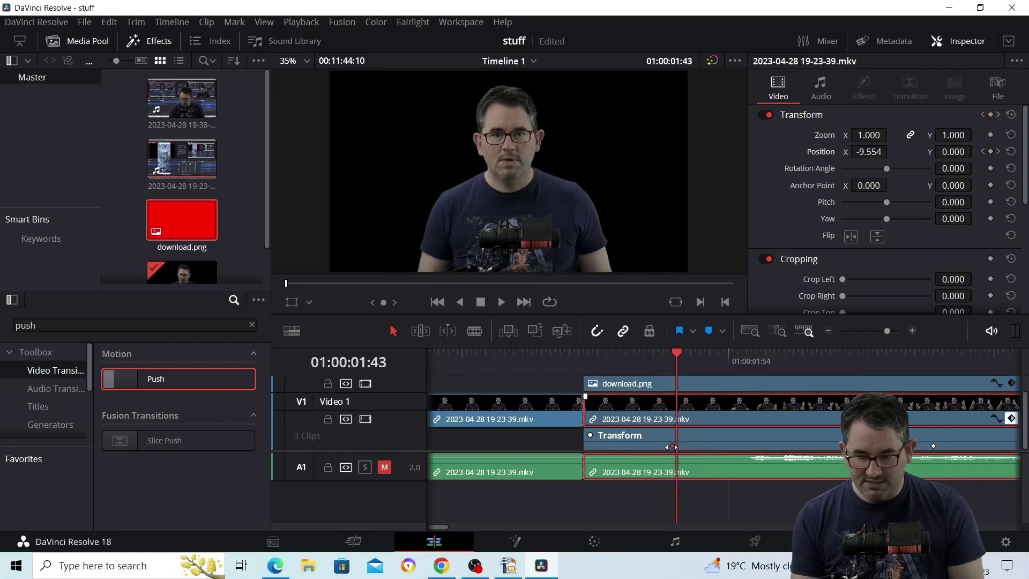
key("Right")
key("Right")
key("Right")
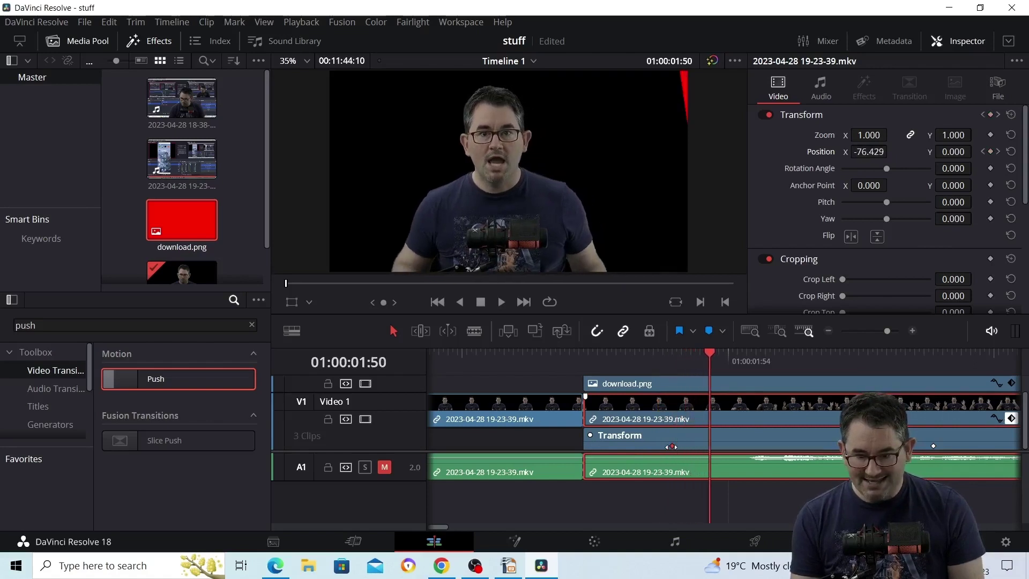
key("Right")
key("Right")
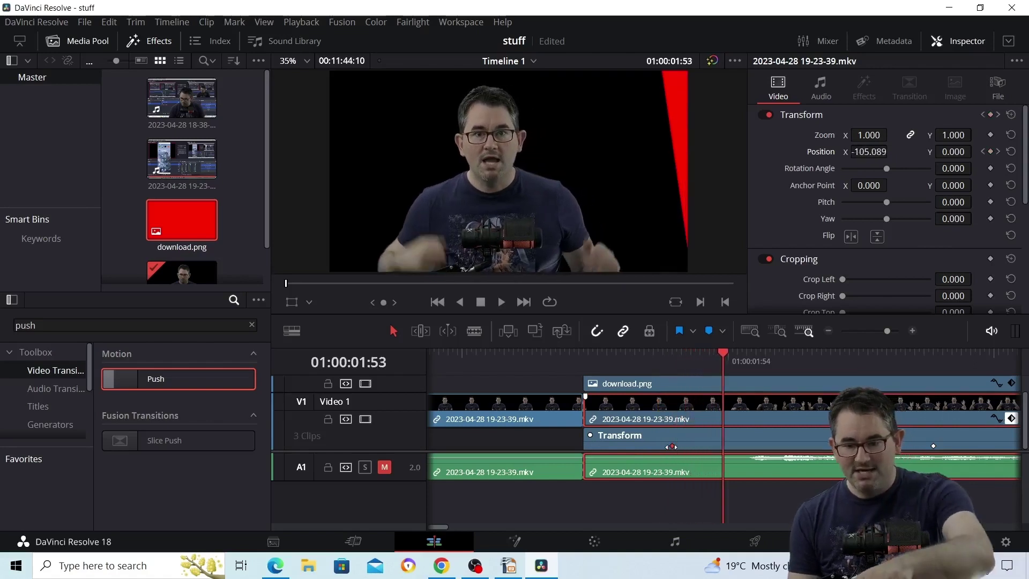
key("ctrl+s")
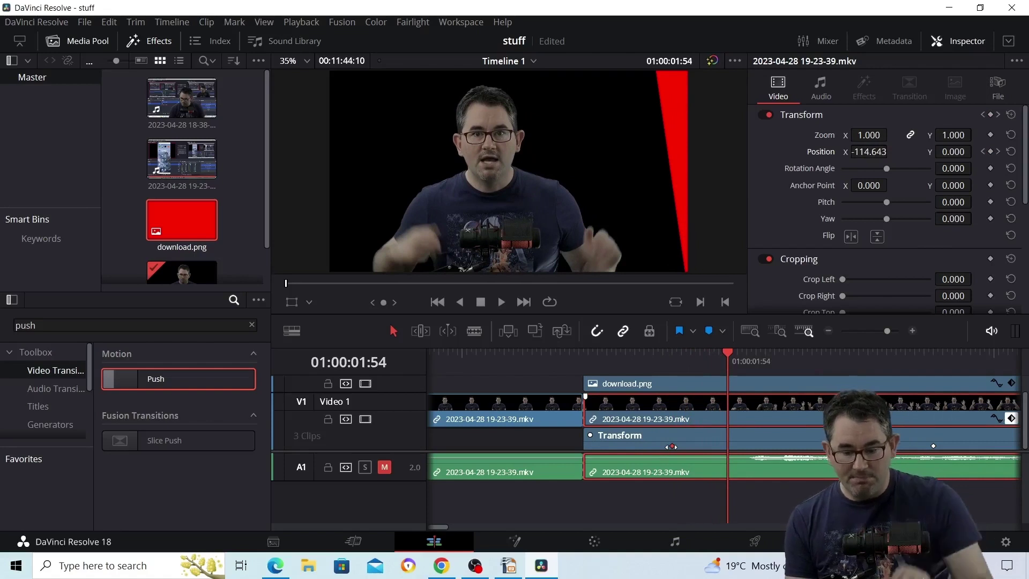
left_click_drag(673, 445, 720, 453)
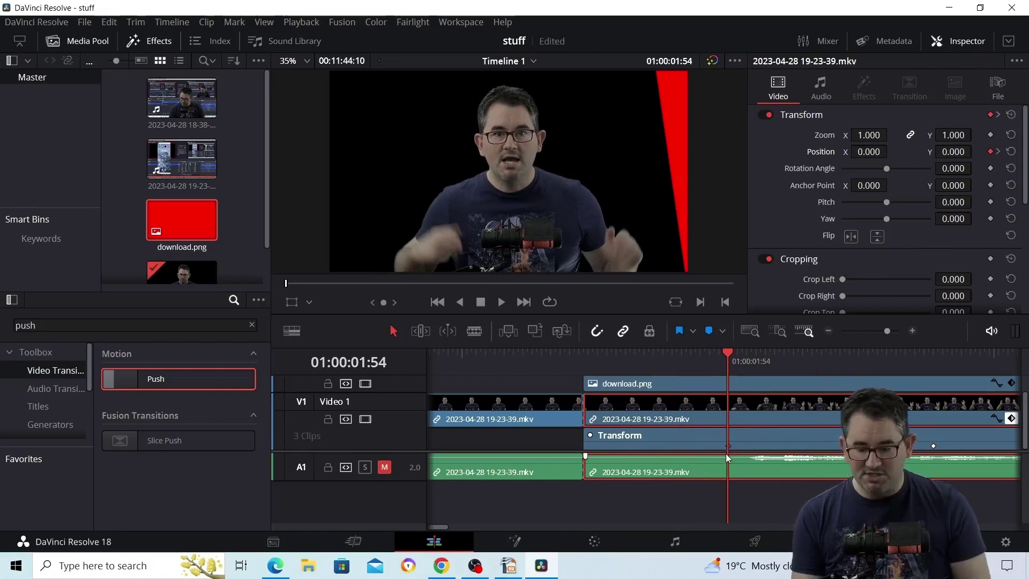
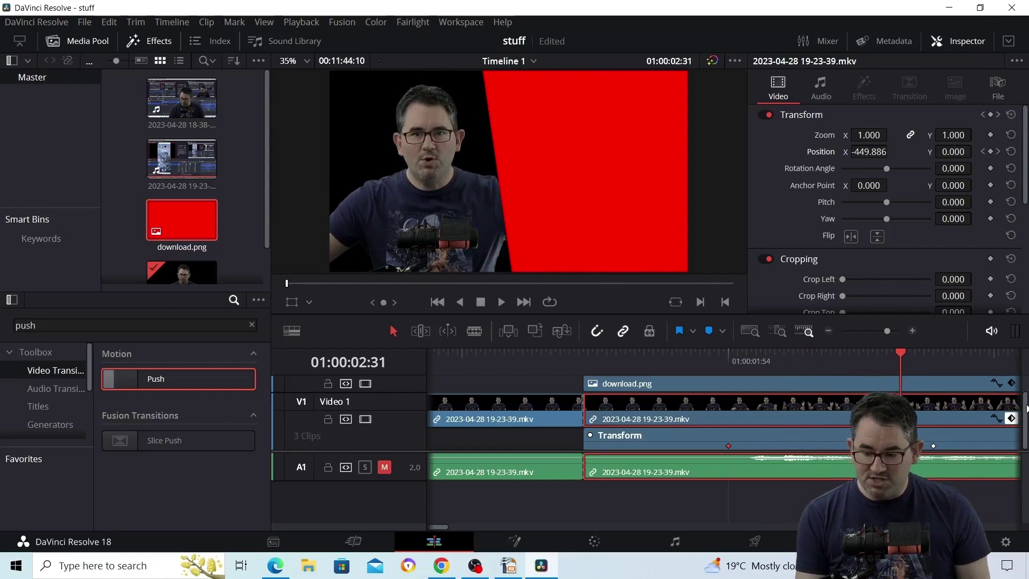
Inspect the duration settings of the Push transition on download.png and bring the presenter clip's keyframe track back into view.
right_click(1023, 366)
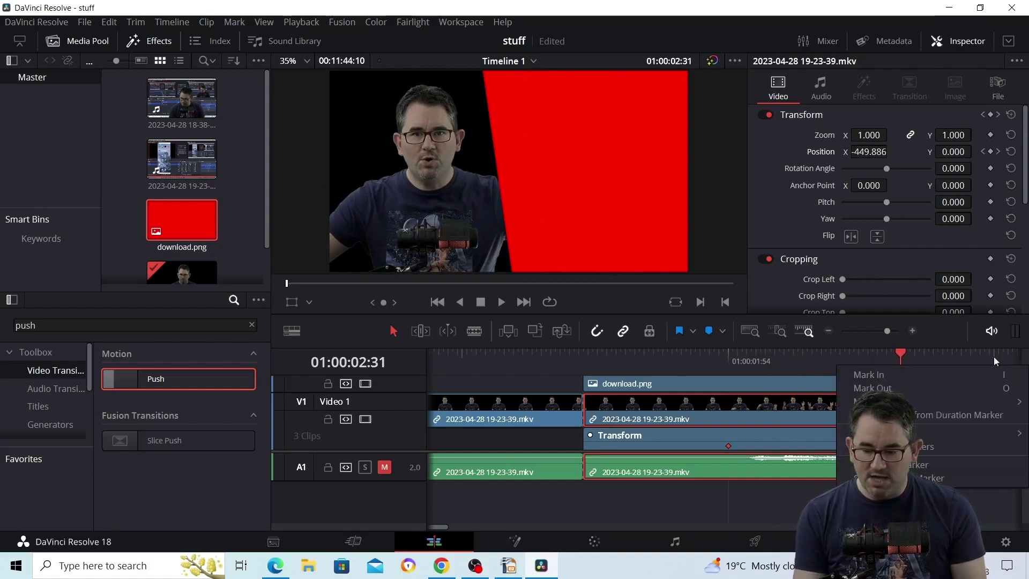
left_click(552, 380)
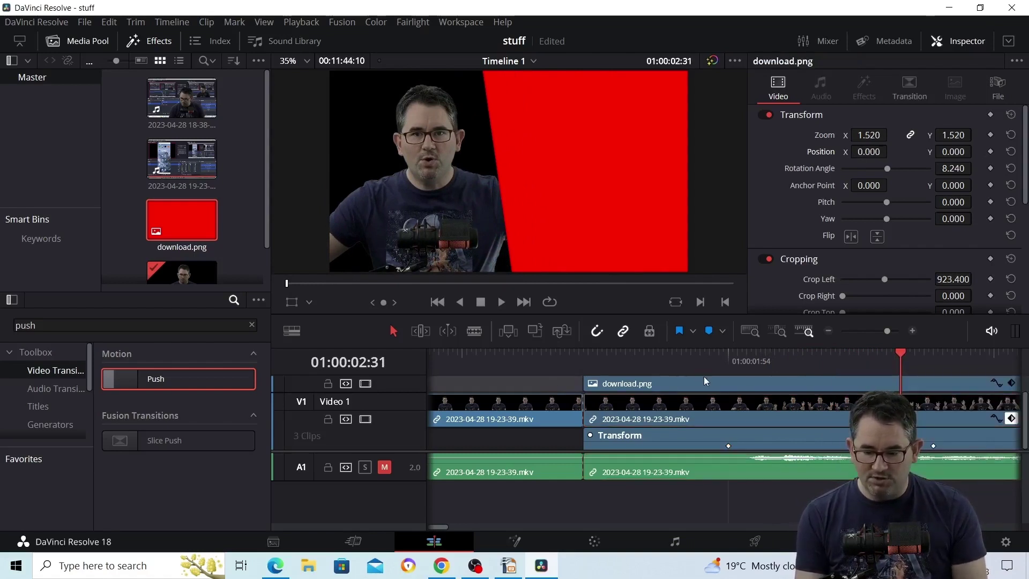
key("ctrl+t")
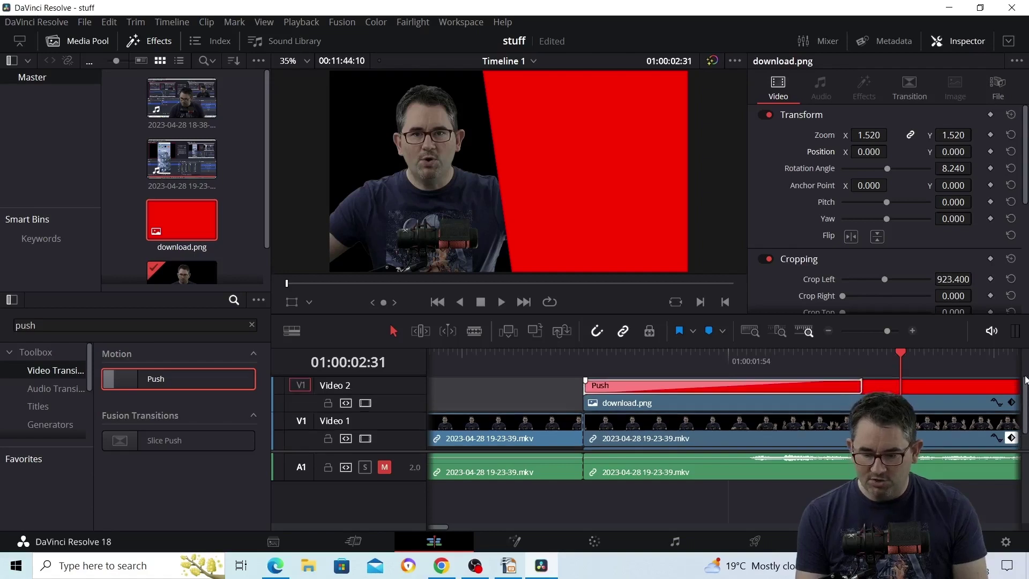
left_click(664, 387)
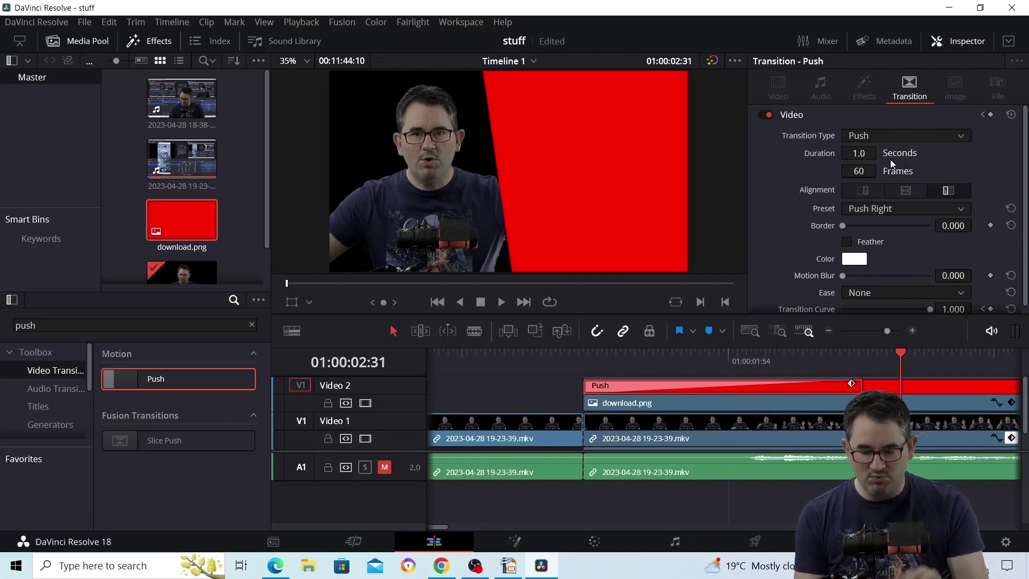
left_click(1011, 439)
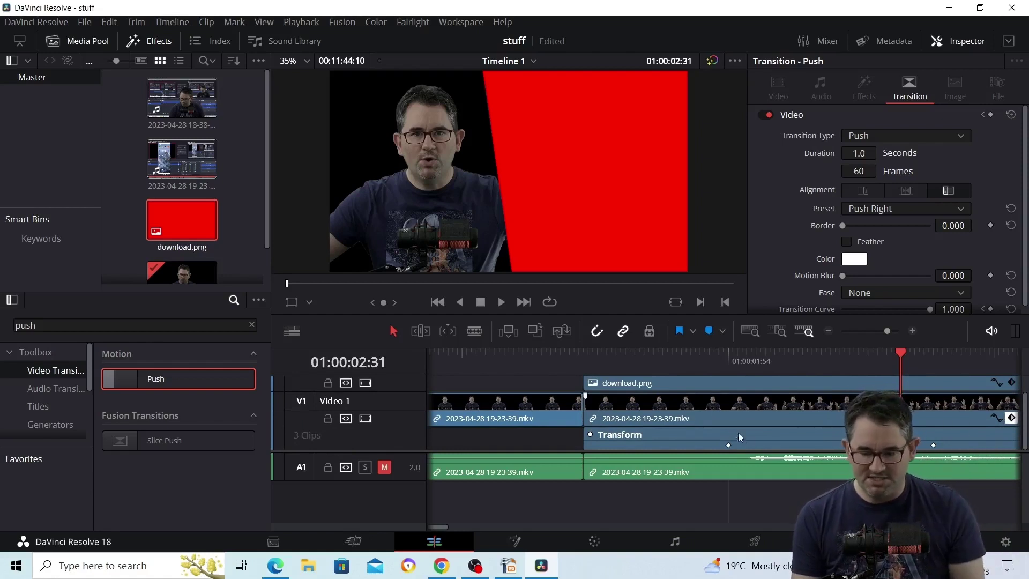
Play the push animation and move the clip's second Position keyframe to the end of the Push transition at 01:00:02:23.
left_click(673, 363)
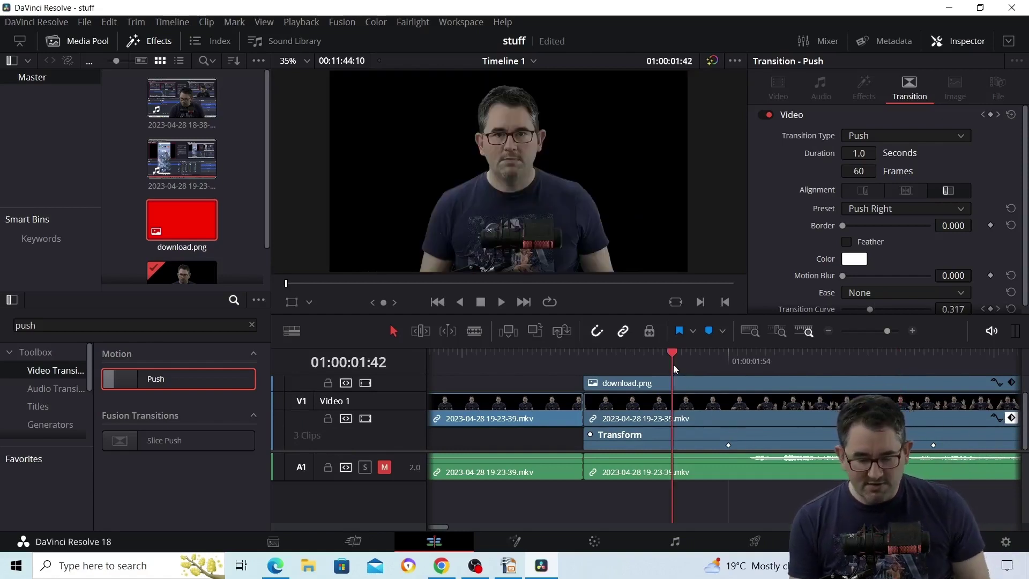
key("space")
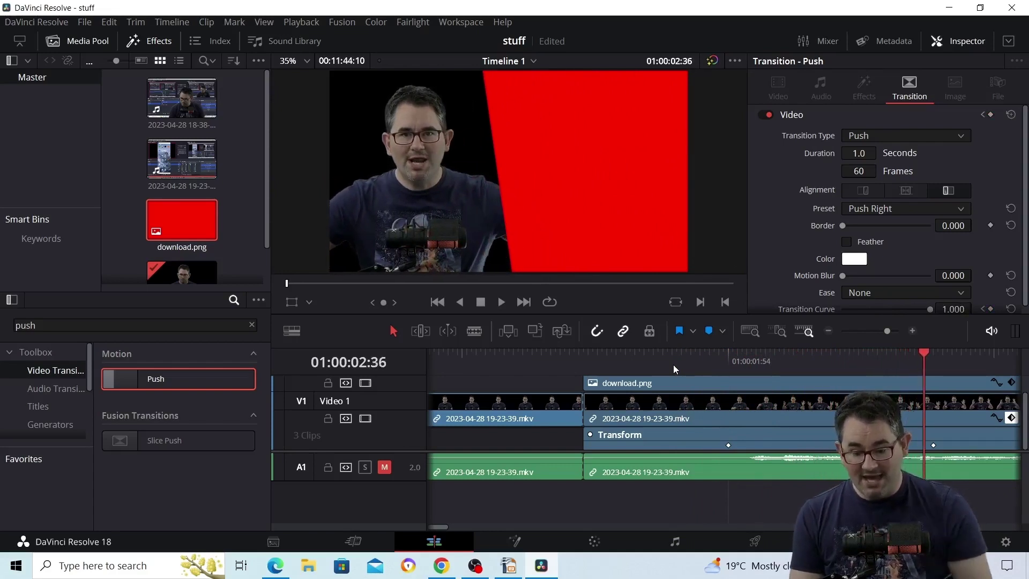
key("j")
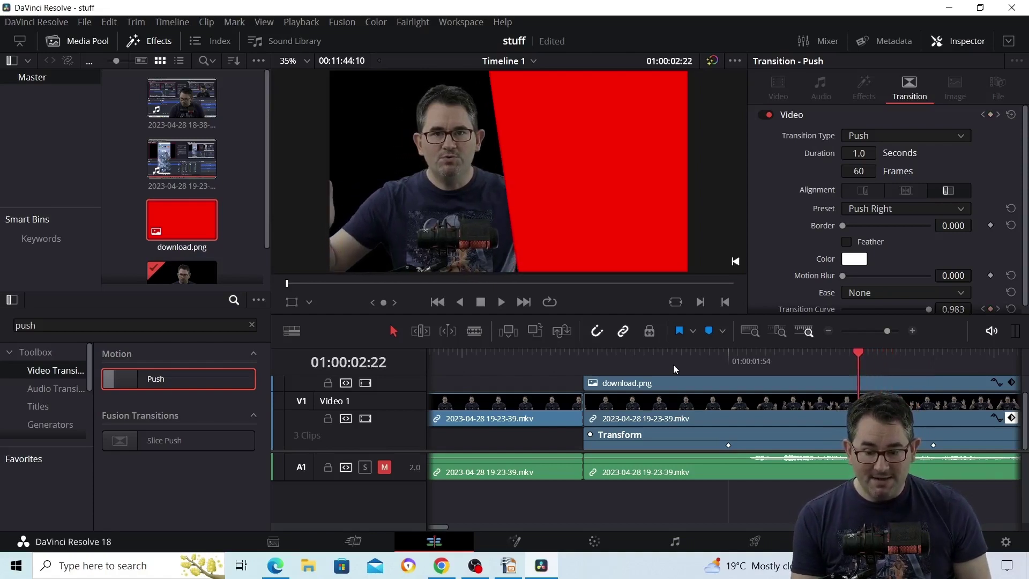
key("Right")
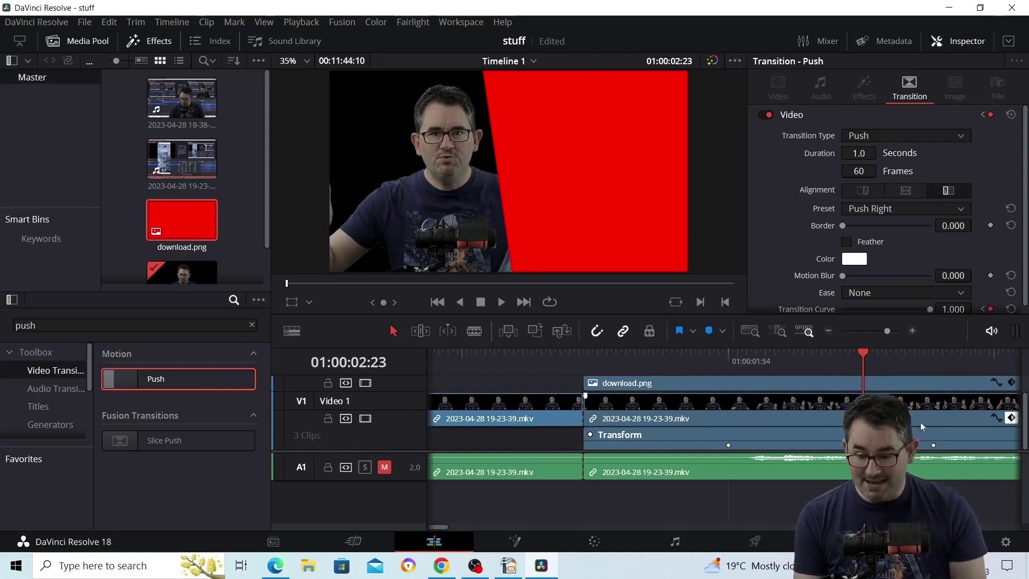
left_click(933, 445)
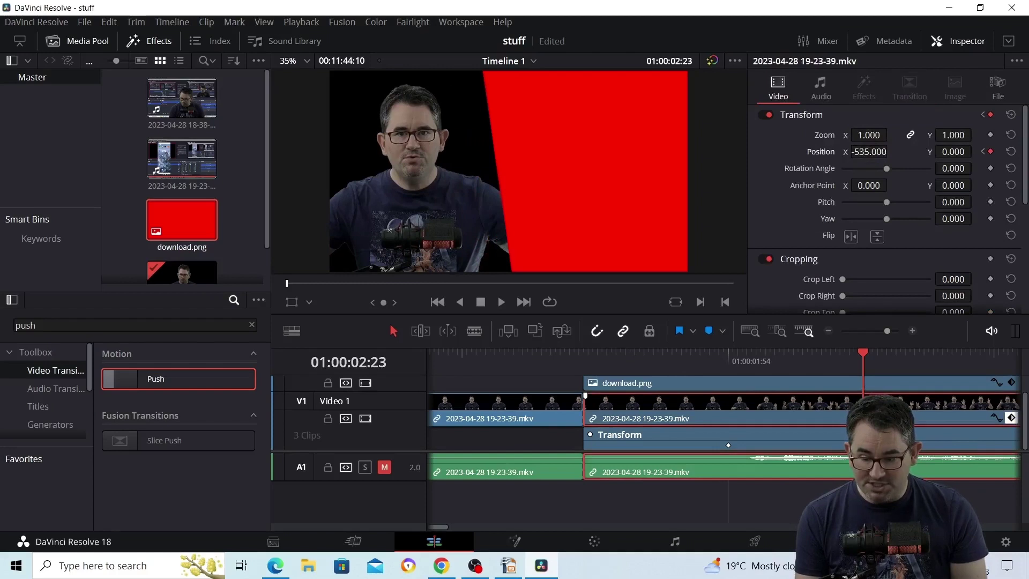
Examine frame by frame, from 01:00:01:11 to 01:00:02:42, how the presenter's movement matches the incoming red panel.
left_click(529, 358)
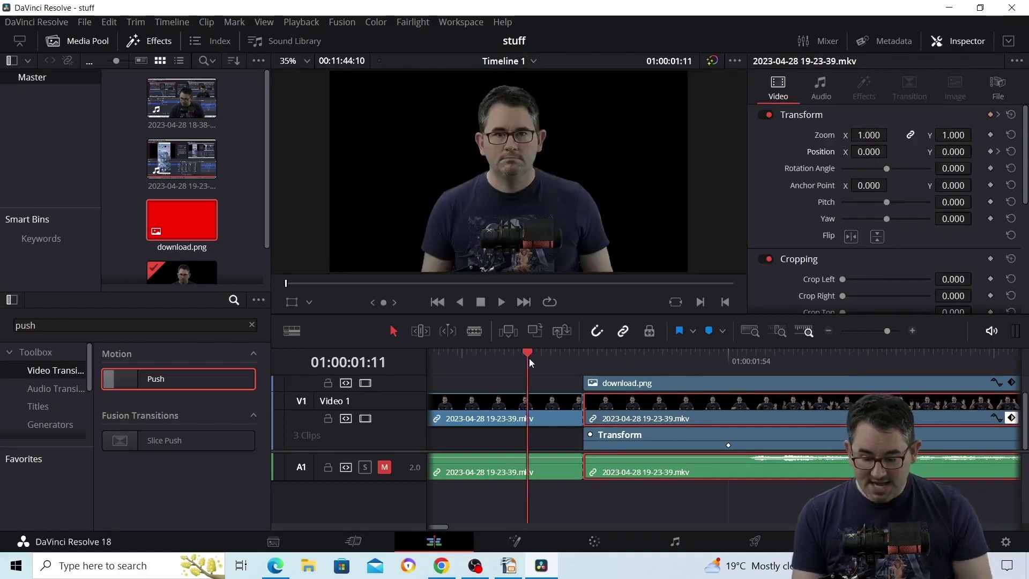
key("Right")
key("Right")
key("Right")
key("Right")
key("Right")
key("Right")
key("Right")
key("Right")
key("Right")
key("Right")
key("Right")
key("Right")
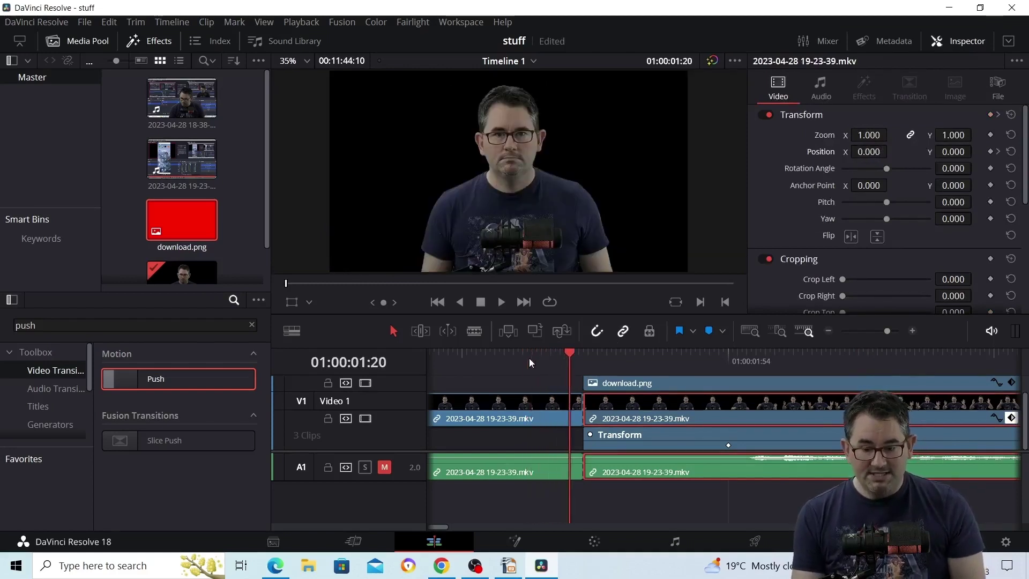
key("Right")
key("Right")
key("Right")
key("Right")
key("Right")
key("Right")
key("Right")
key("Right")
key("Right")
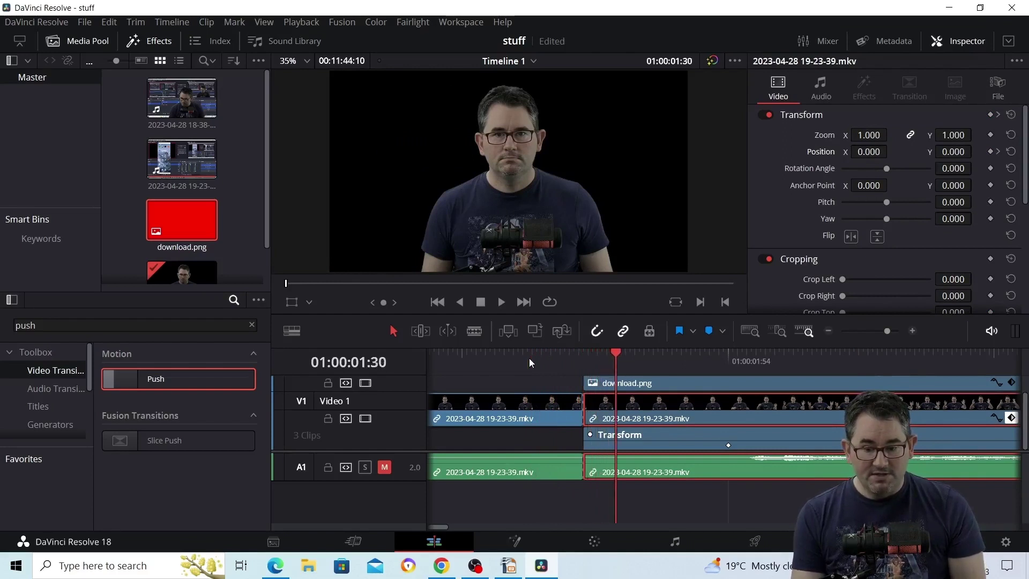
key("Right")
key("Right")
key("Right")
key("Right")
key("Right")
key("Right")
key("Right")
key("Right")
key("Right")
key("Right")
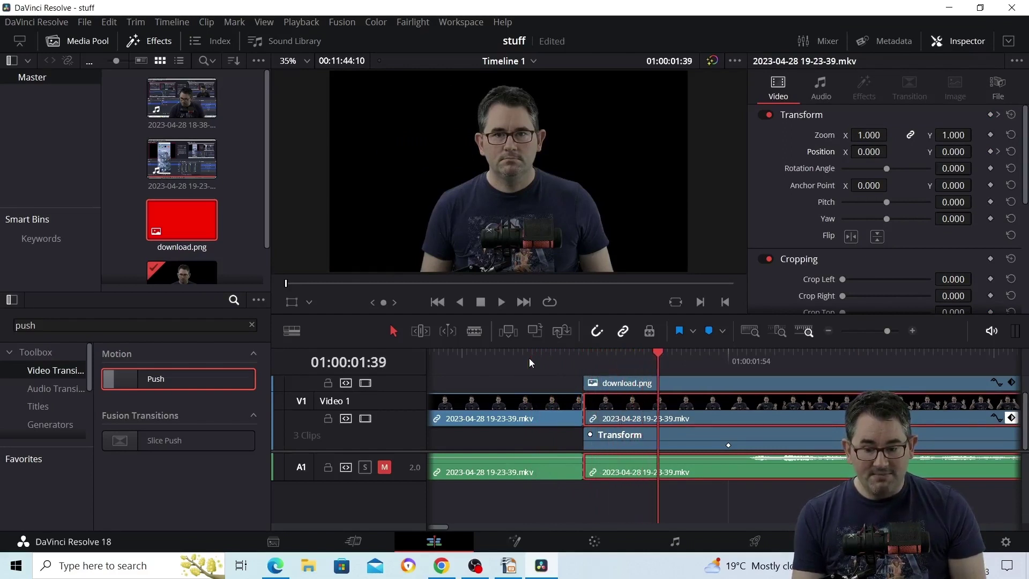
key("Right")
key("Right")
key("Right")
key("Right")
key("Right")
key("Right")
key("Right")
key("Right")
key("Right")
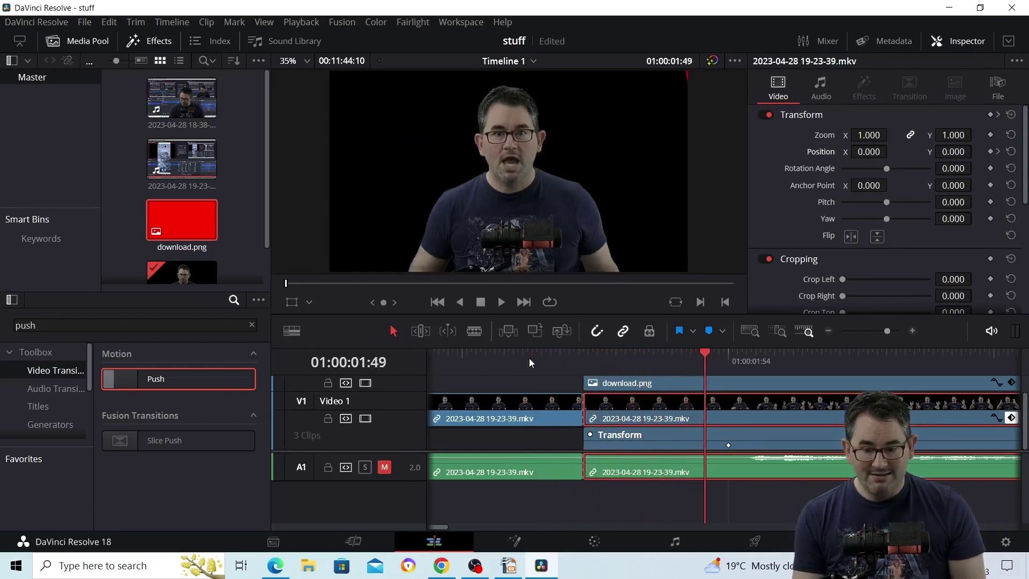
key("Right")
key("Right")
key("Right")
key("Right")
key("Right")
key("Right")
key("Right")
key("Right")
key("Right")
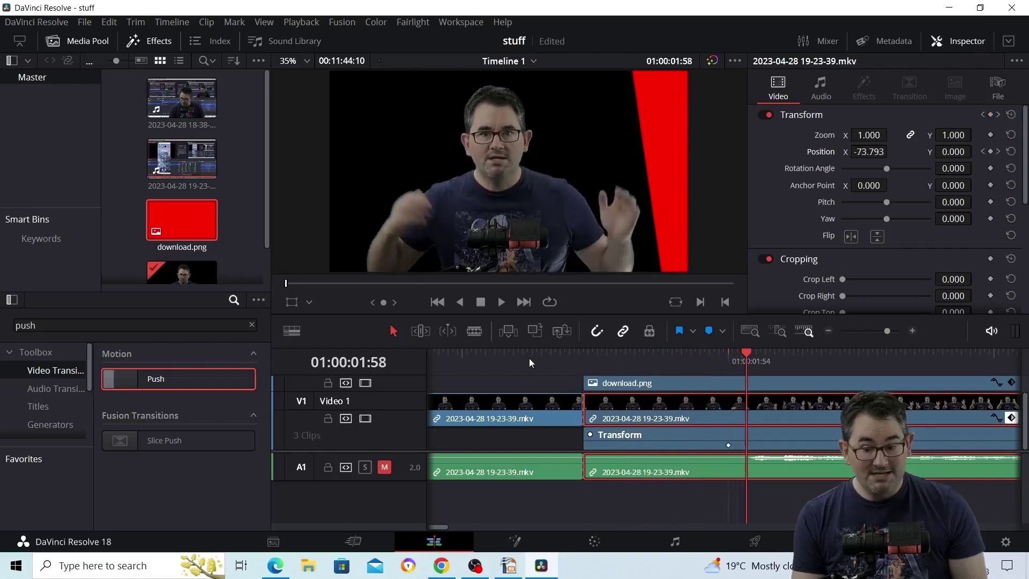
key("Right")
key("Right")
key("Right")
key("Right")
key("Right")
key("Right")
key("Right")
key("Right")
key("Right")
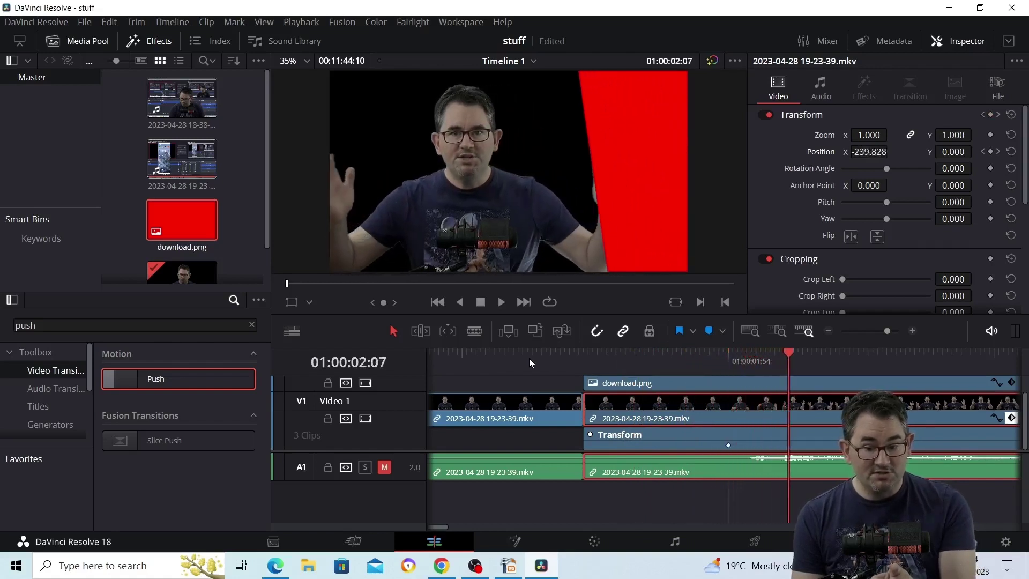
key("Right")
key("Right")
key("Right")
key("Right")
key("Right")
key("Right")
key("Right")
key("Right")
key("Right")
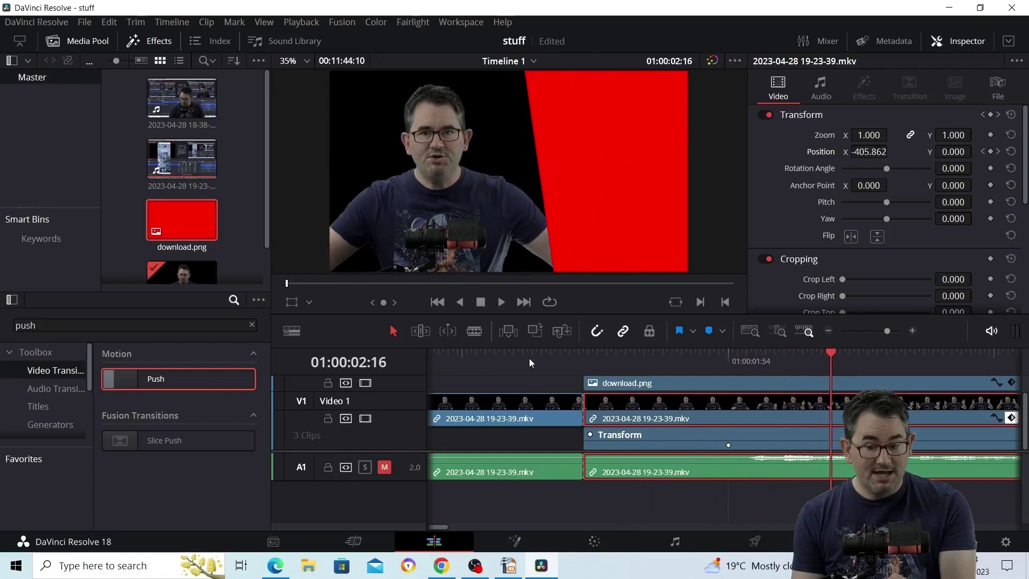
key("Right")
key("Right")
key("Right")
key("Right")
key("Right")
key("Right")
key("Right")
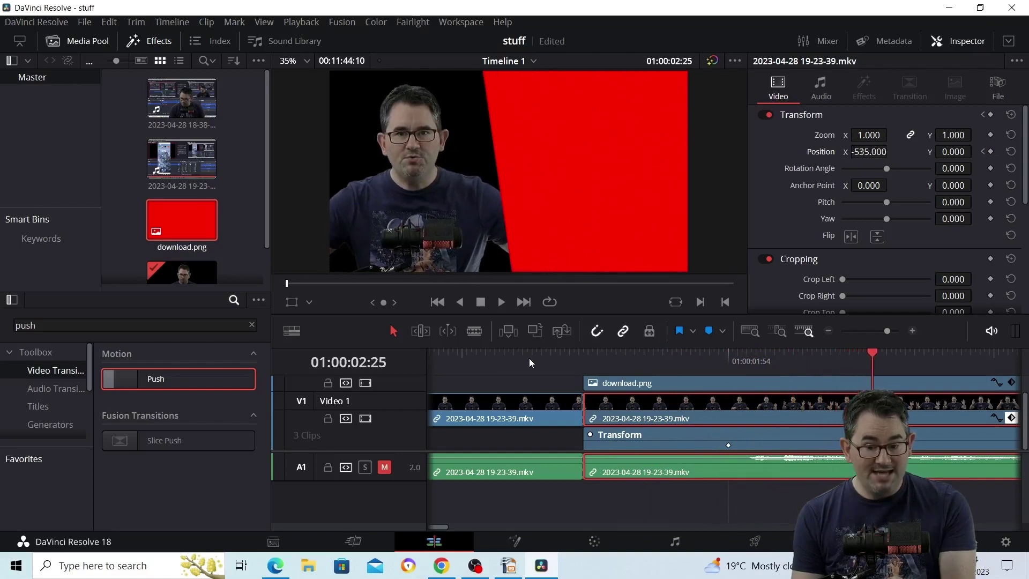
key("Right")
key("Right")
key("Right")
key("Right")
key("Right")
key("Right")
key("Right")
key("Right")
key("Right")
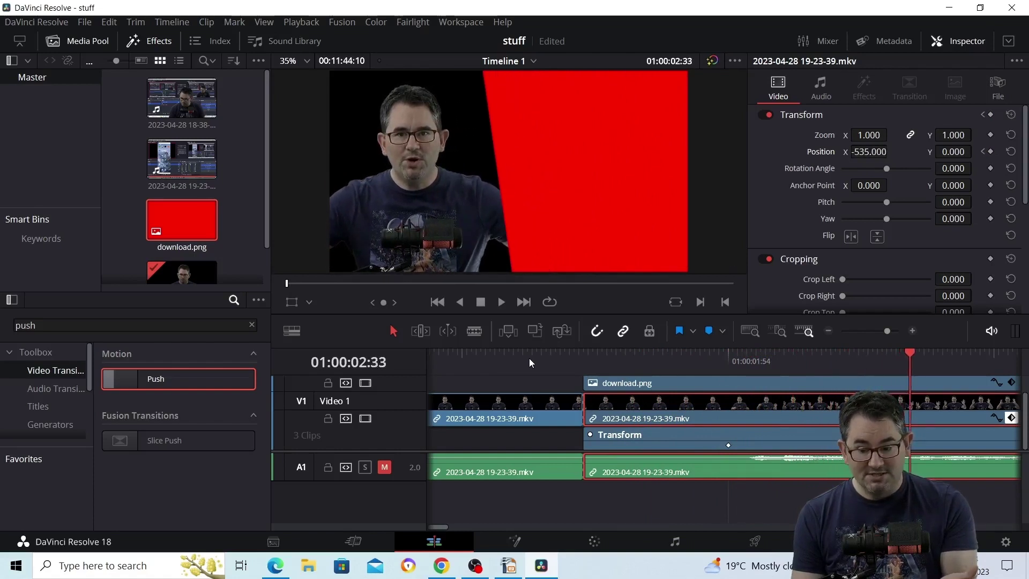
key("Right")
key("Right")
key("Right")
key("Right")
key("Right")
key("Right")
key("Right")
key("Right")
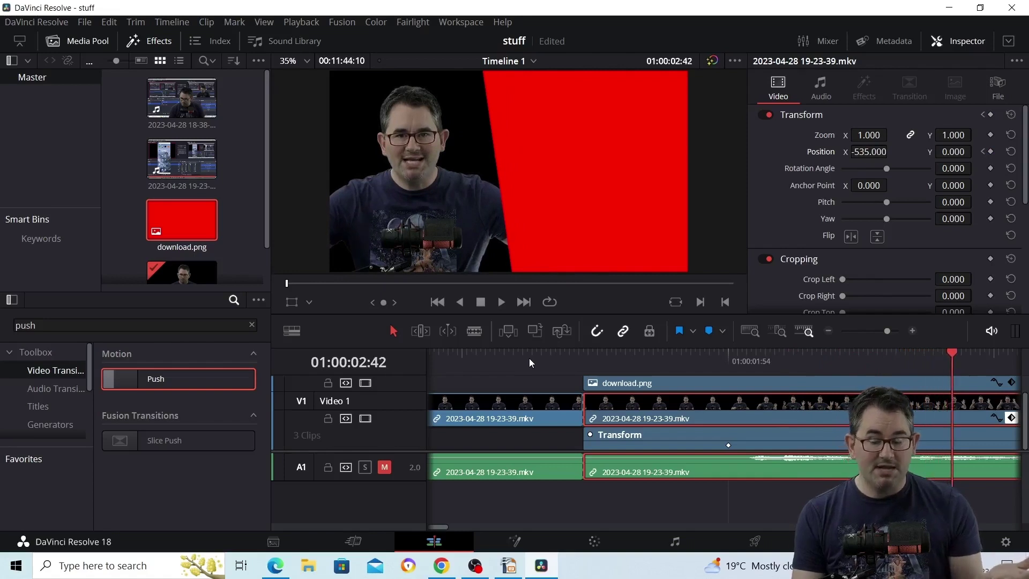
Play the whole push effect back from 01:00:00:59, before the red panel enters, and stop playback.
left_click(470, 356)
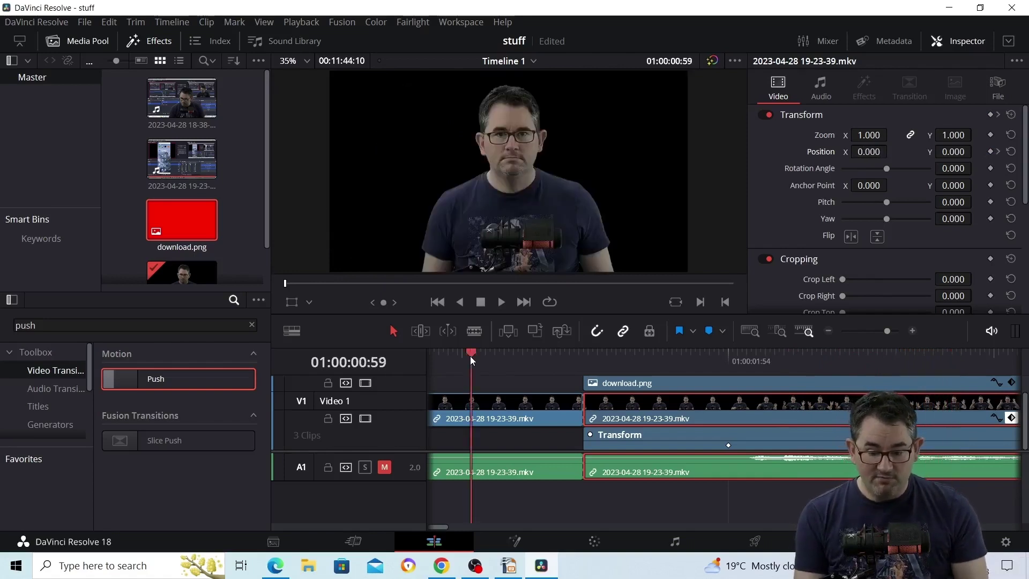
left_click(499, 305)
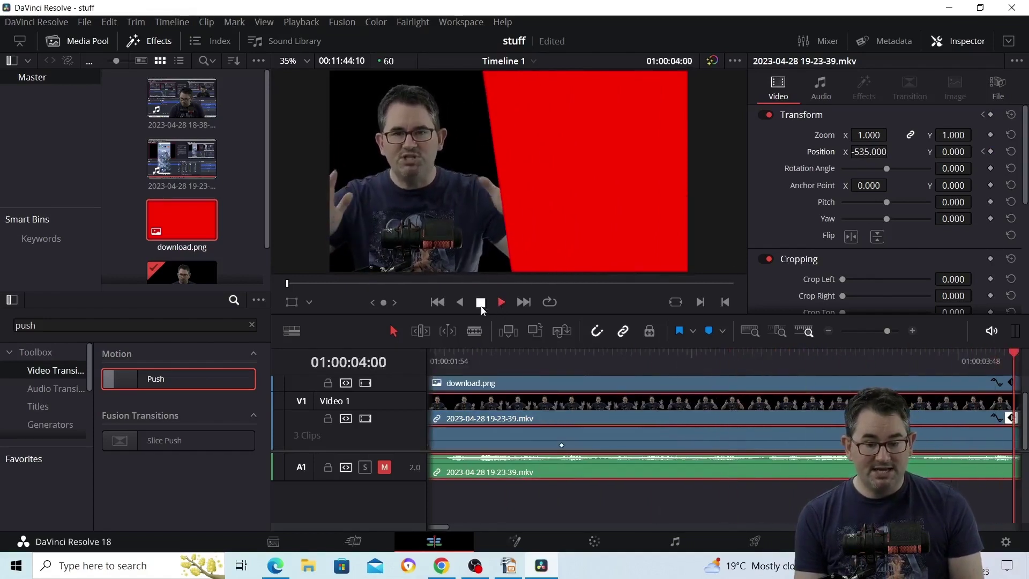
left_click(481, 304)
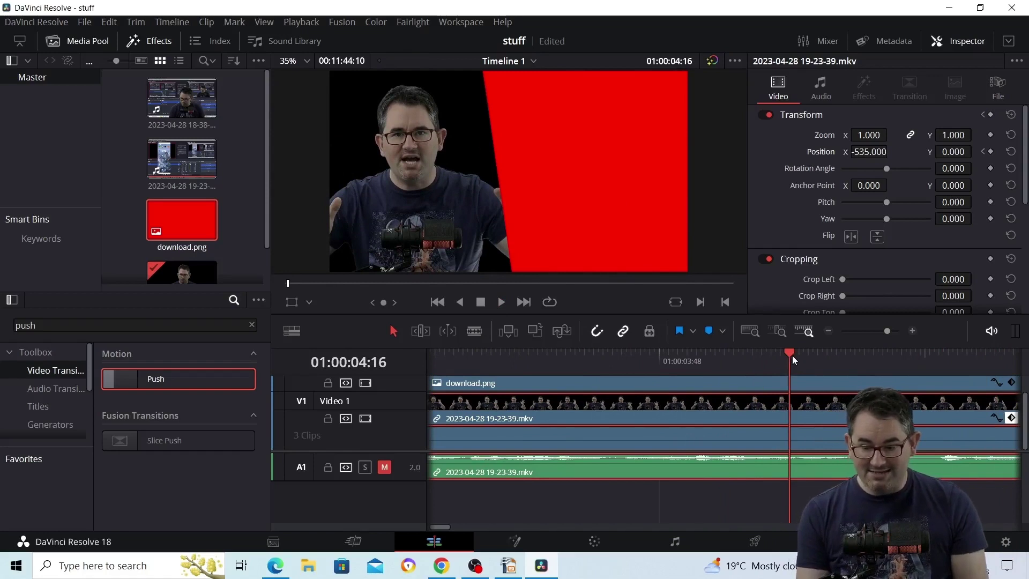
Lengthen the download.png clip on Video 2 so that it ends at 01:00:09:00.
left_click(831, 353)
left_click_drag(862, 351, 752, 361)
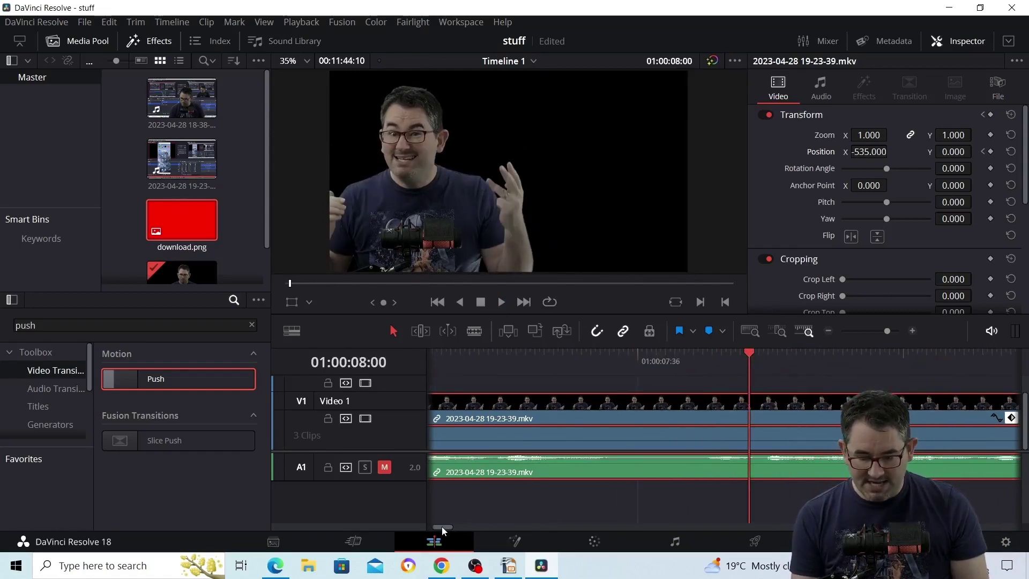
left_click_drag(442, 526, 447, 524)
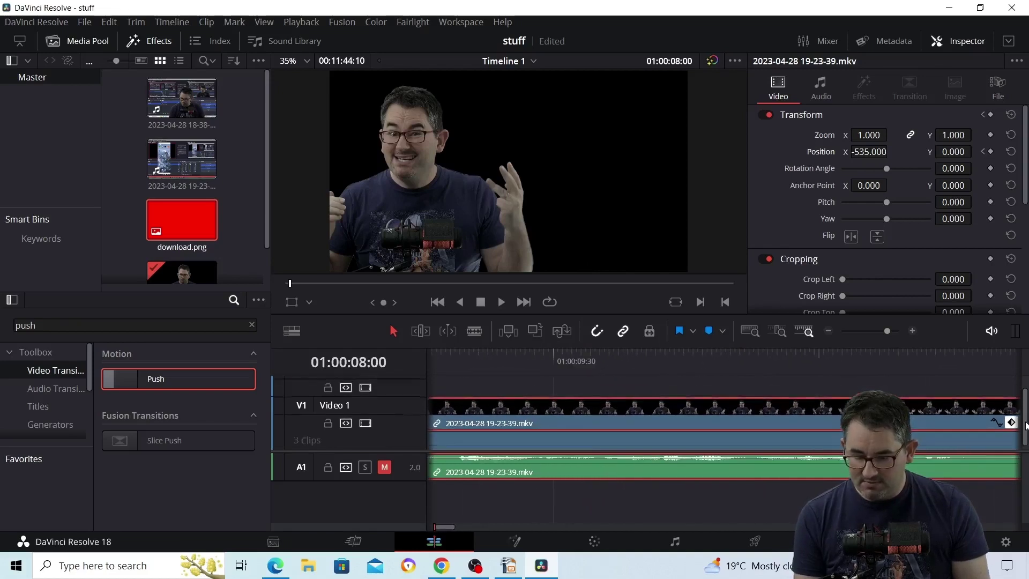
left_click_drag(1025, 430, 1025, 408)
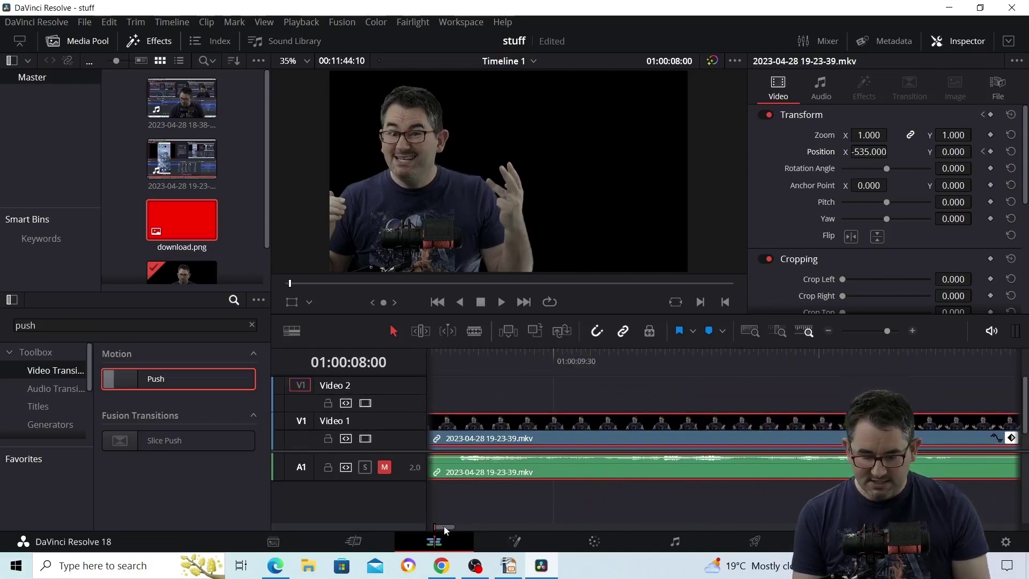
left_click_drag(444, 526, 440, 523)
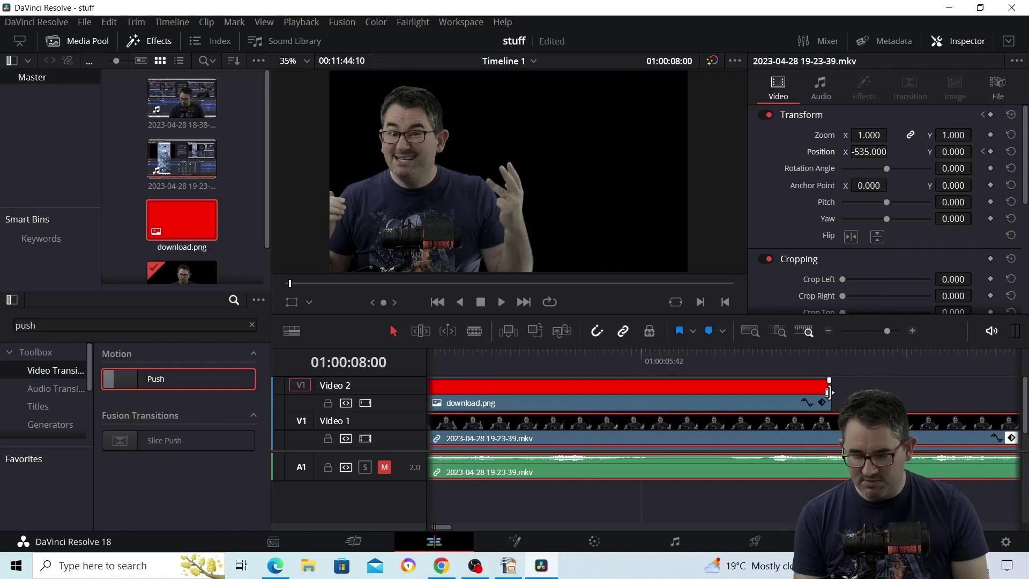
left_click_drag(830, 392, 699, 393)
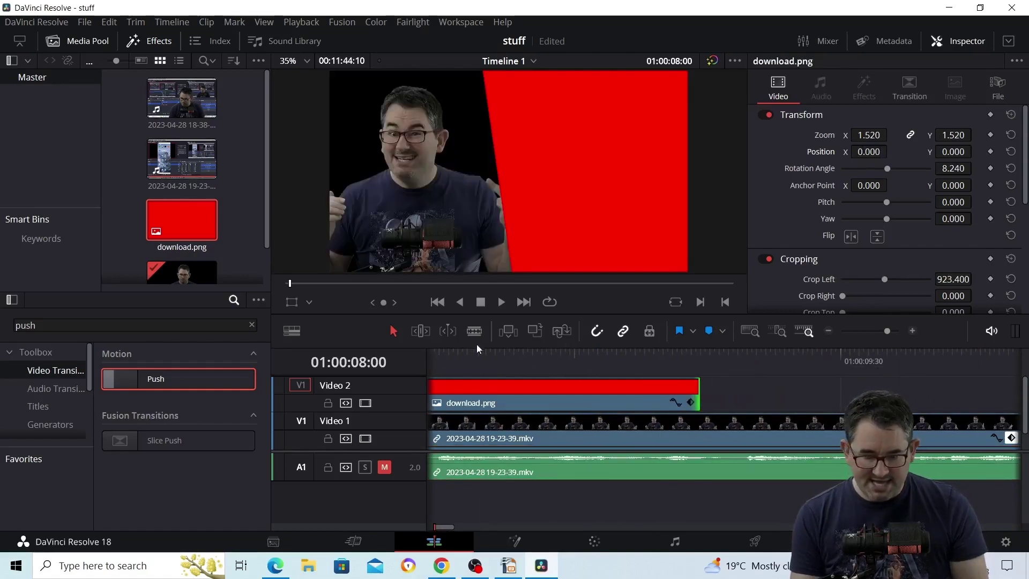
Add a Push transition to the end of the download.png clip.
left_click_drag(195, 378, 639, 388)
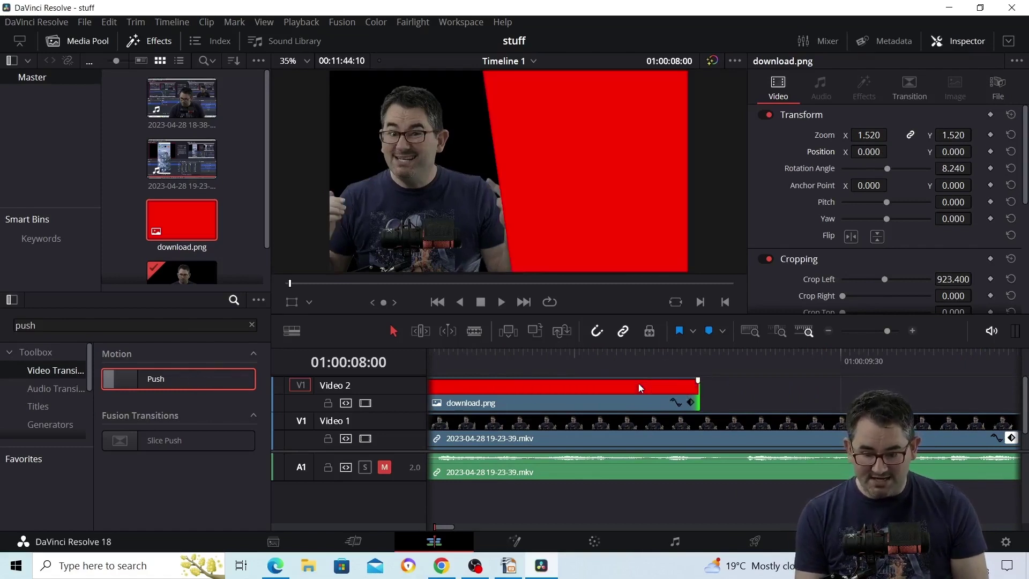
left_click_drag(190, 384, 681, 407)
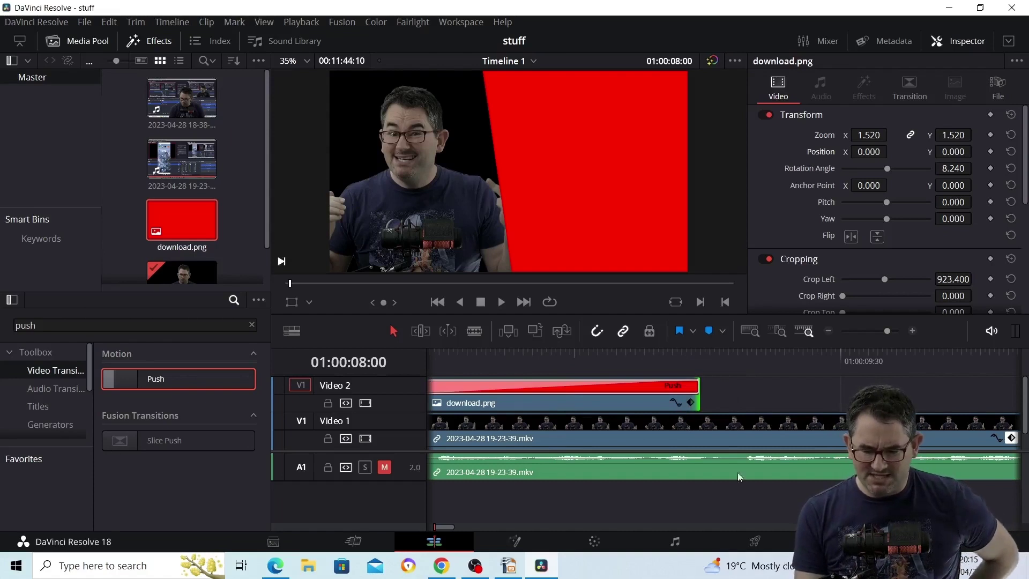
mouse_move(442, 525)
left_mouse_down()
mouse_move(422, 525)
mouse_move(442, 525)
left_mouse_up()
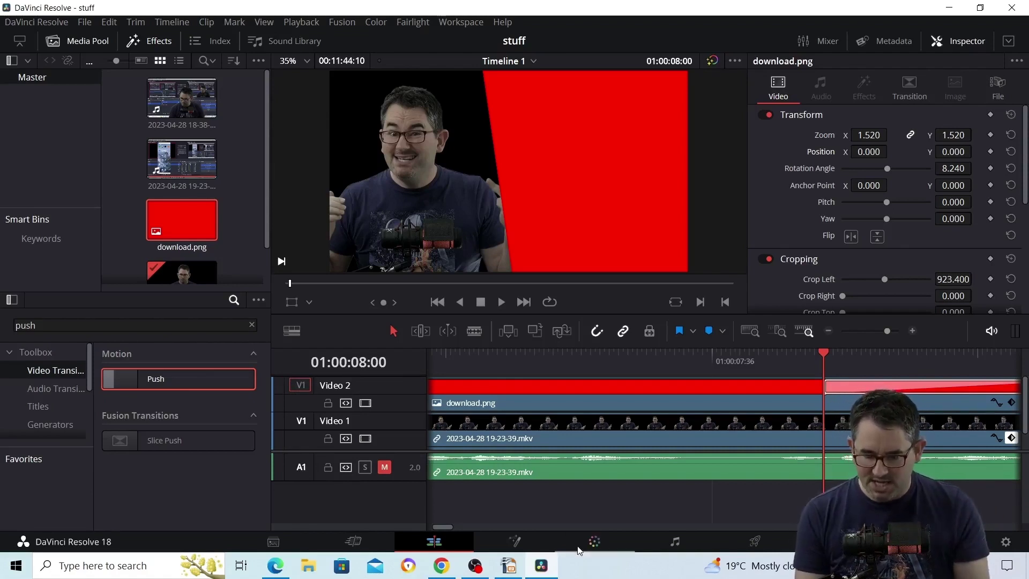
Examine how the red panel leaves the picture during the ending Push transition, from 01:00:07:38 to 01:00:09:11.
key("Left")
key("Left")
key("Left")
key("Left")
key("Left")
key("Left")
key("Left")
key("Left")
key("Left")
key("Left")
key("Left")
key("Left")
key("Left")
key("Left")
key("Left")
key("Left")
key("Left")
key("Left")
key("Left")
key("Left")
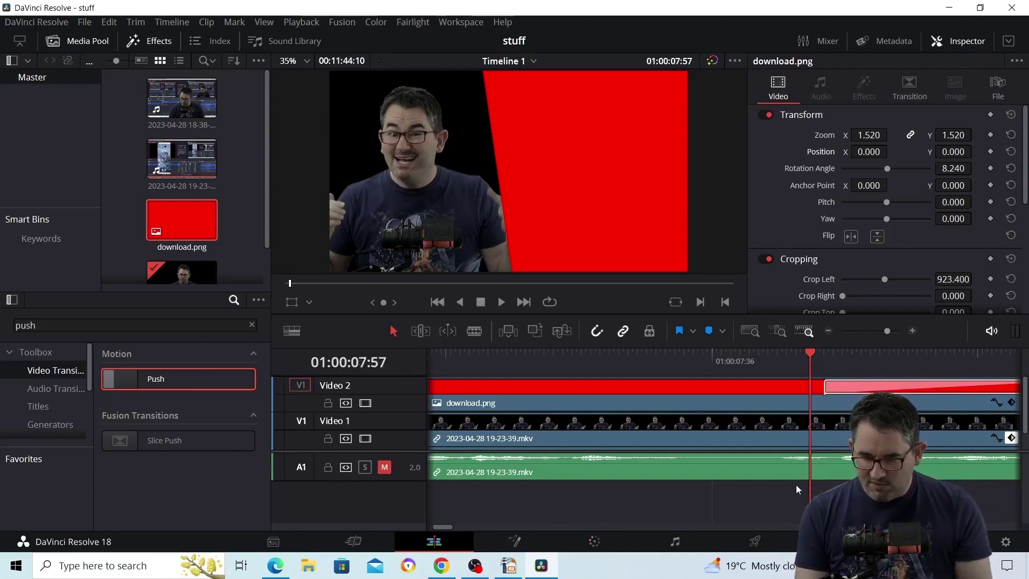
key("Right")
key("Right")
key("Right")
key("Right")
key("Right")
key("Right")
key("Right")
key("Right")
key("Right")
key("Right")
key("Right")
key("Right")
key("Right")
key("Right")
key("Right")
key("Right")
key("Right")
key("Right")
key("Right")
key("Right")
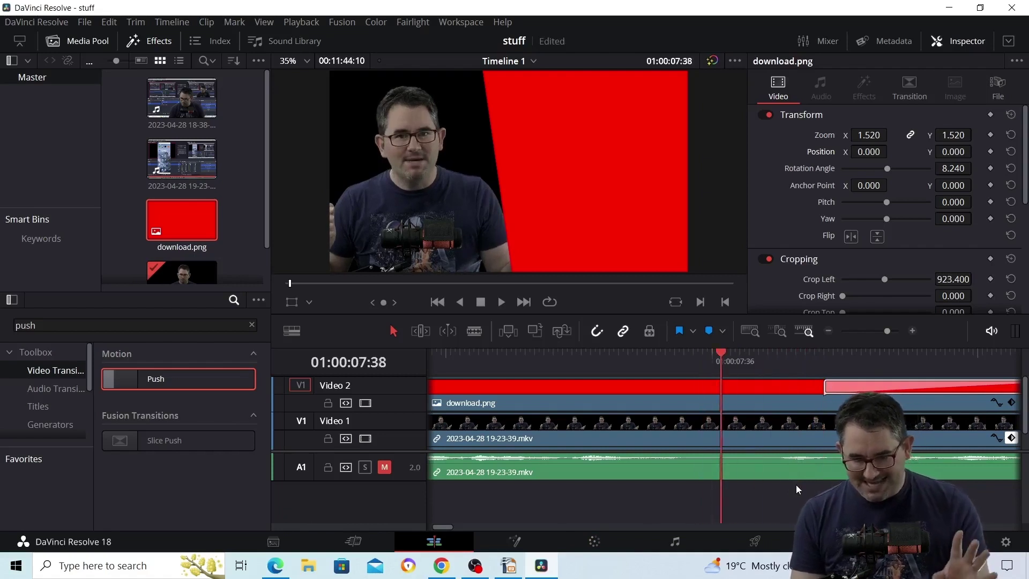
key("Right")
key("Right")
key("Right")
key("Right")
key("Right")
key("Right")
key("Right")
key("Right")
key("Right")
key("Right")
key("Right")
key("Right")
key("Right")
key("Right")
key("Right")
key("Right")
key("Right")
key("Right")
key("Right")
key("Right")
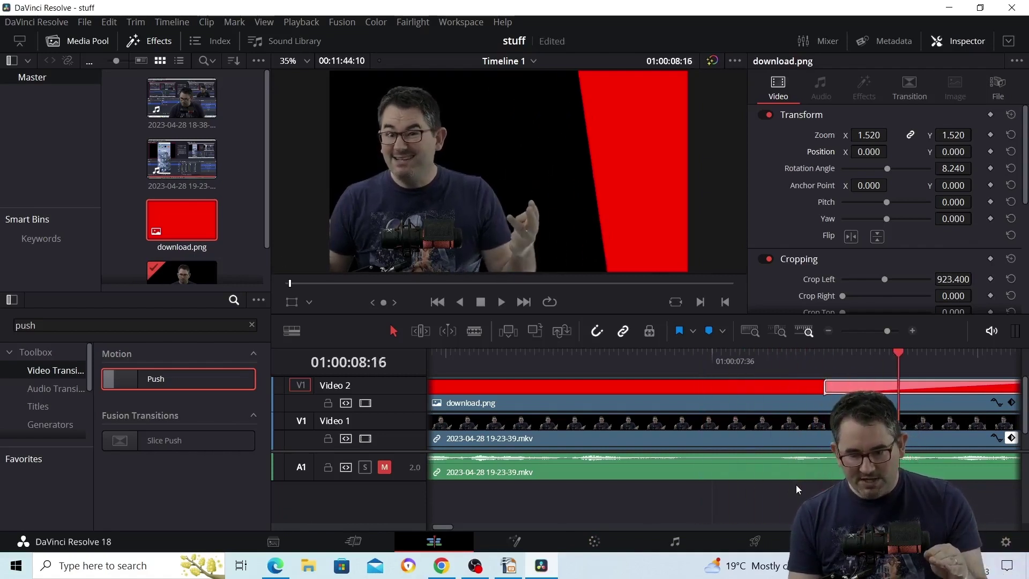
key("Right")
key("Right")
key("Right")
key("Right")
key("Right")
key("Right")
key("Right")
key("Right")
key("Right")
key("Right")
key("Right")
key("Right")
key("Right")
key("Right")
key("Right")
key("Right")
key("Right")
key("Right")
key("Right")
key("Right")
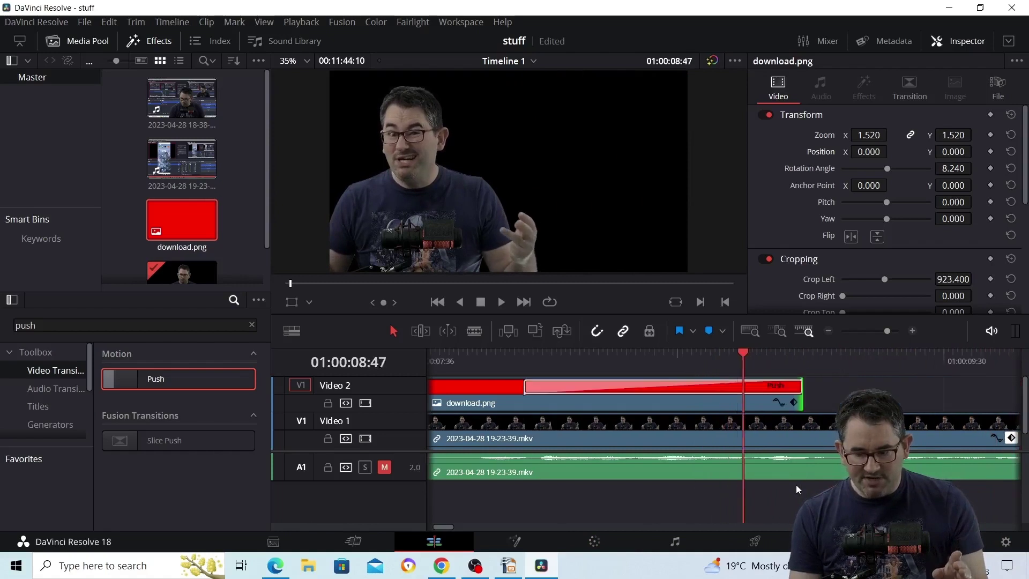
key("Right")
key("Right")
key("Right")
key("Right")
key("Right")
key("Right")
key("Right")
key("Right")
key("Right")
key("Right")
key("Right")
key("Right")
key("Right")
key("Right")
key("Right")
key("Right")
key("Right")
key("Right")
key("Right")
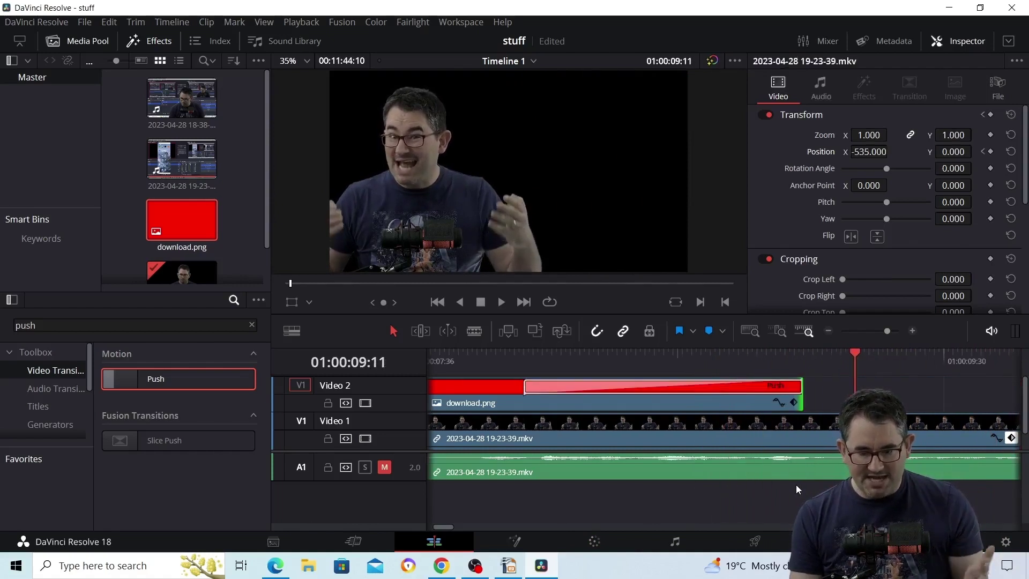
Split the presenter clip at 01:00:09:00, where download.png ends, and select the part after the cut.
left_click(803, 361)
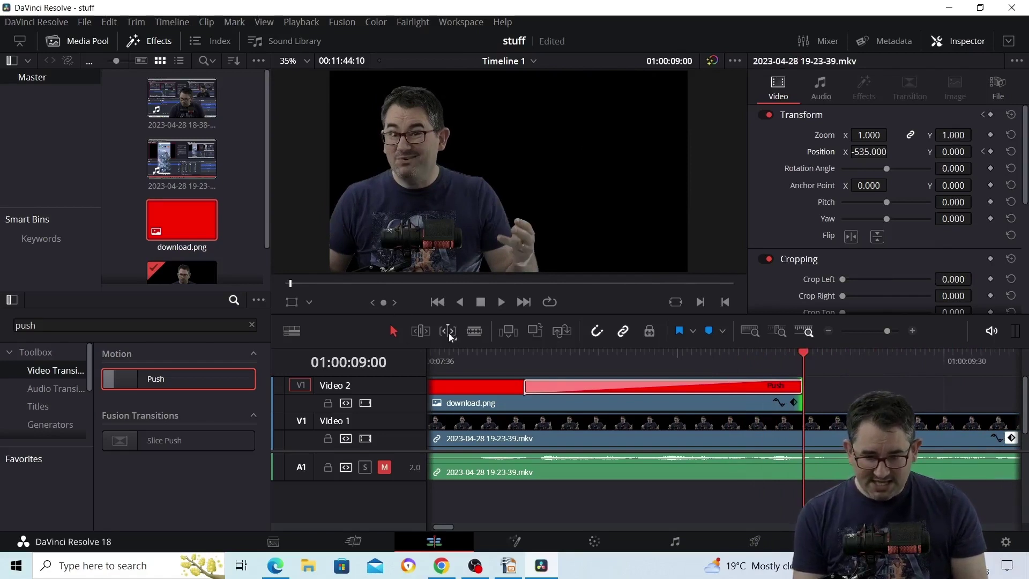
left_click(476, 332)
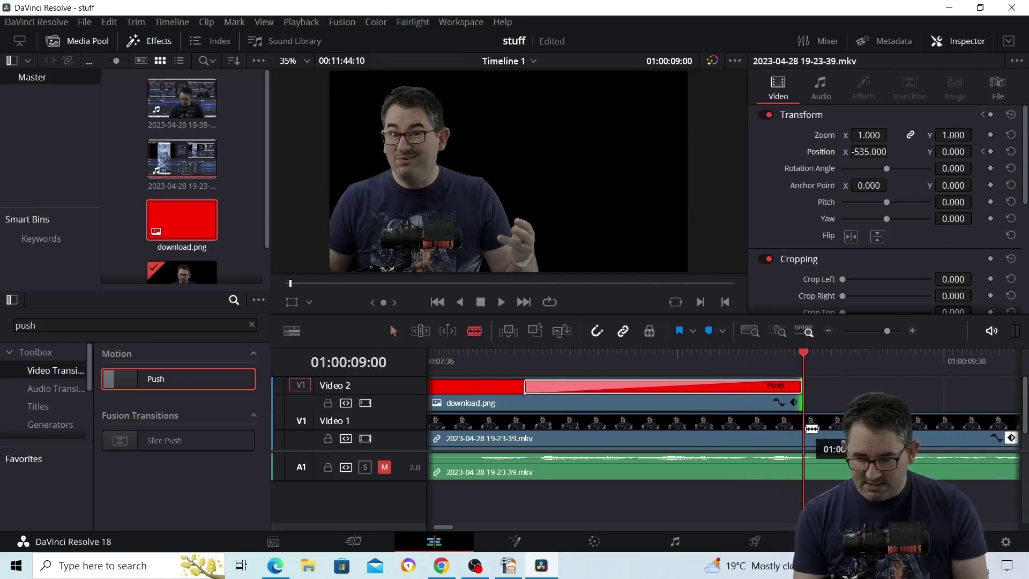
left_click(804, 434)
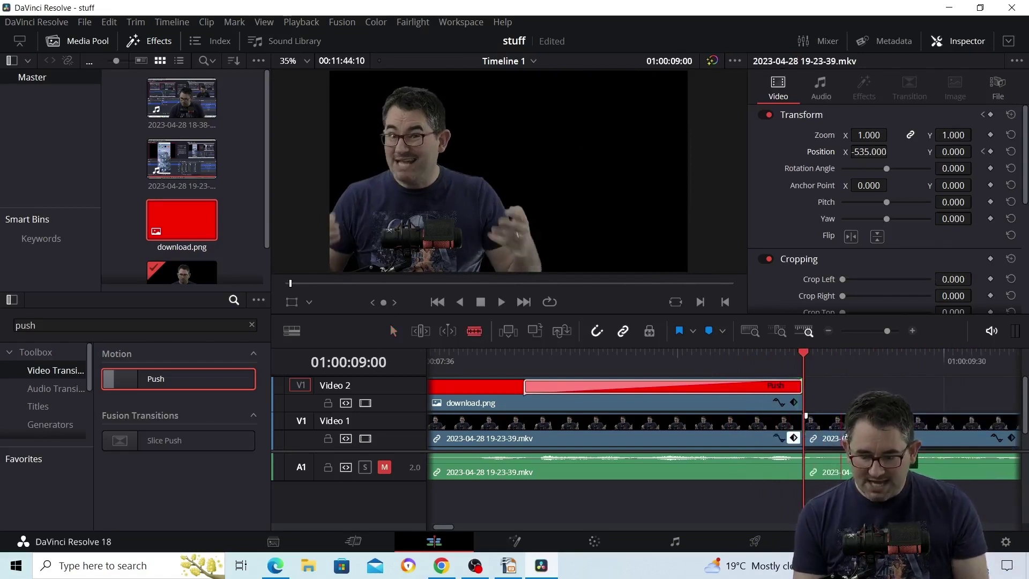
left_click(396, 331)
left_click(919, 426)
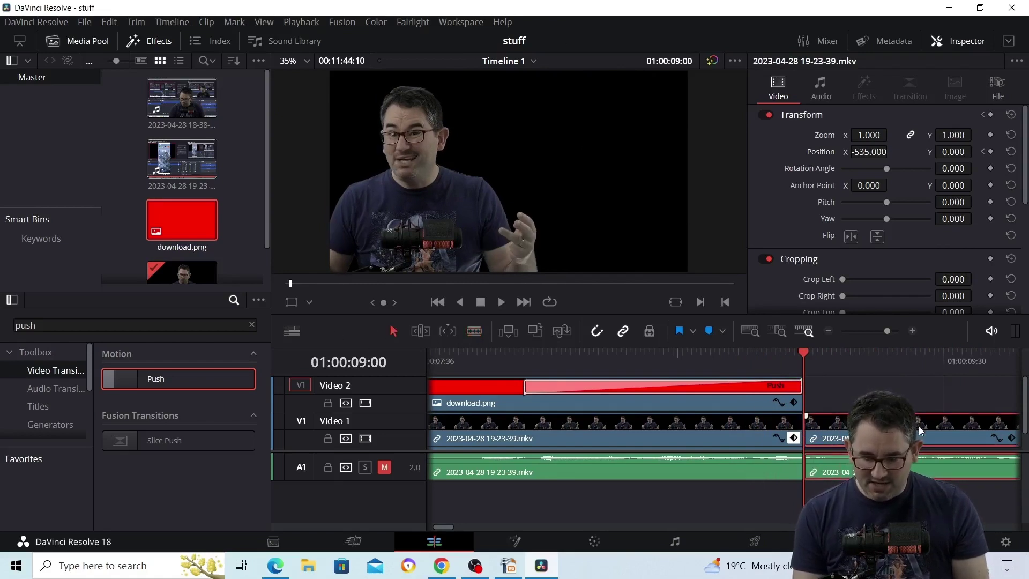
Set Position X to 0 at 01:00:09:09 on the presenter segment after the cut.
key("space")
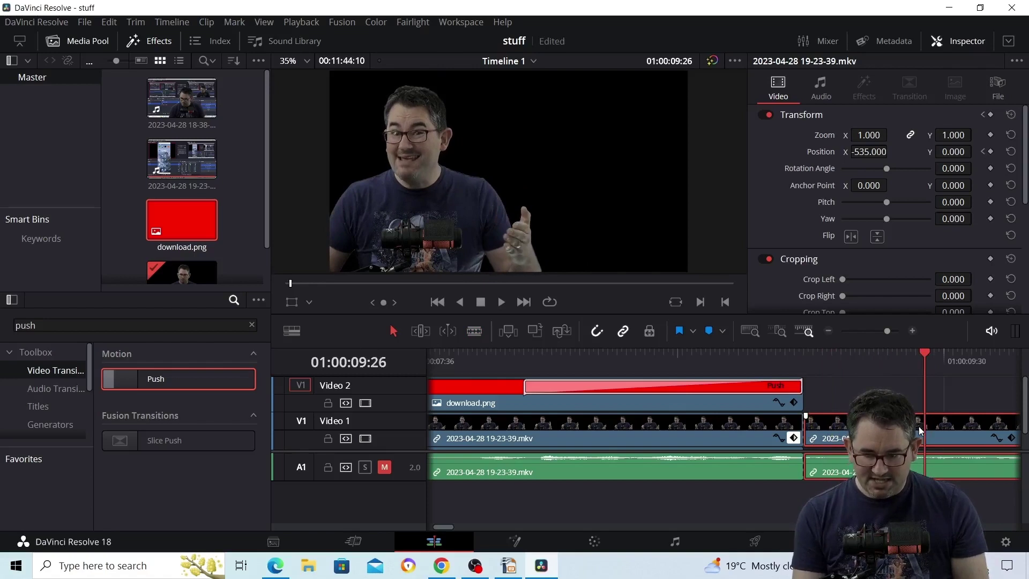
key("space")
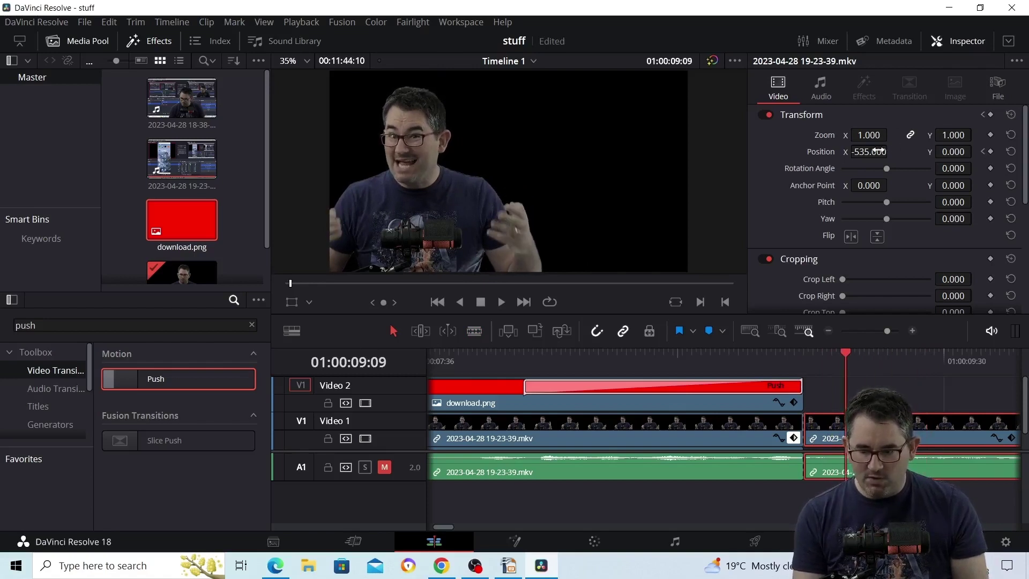
left_click(879, 152)
type("0")
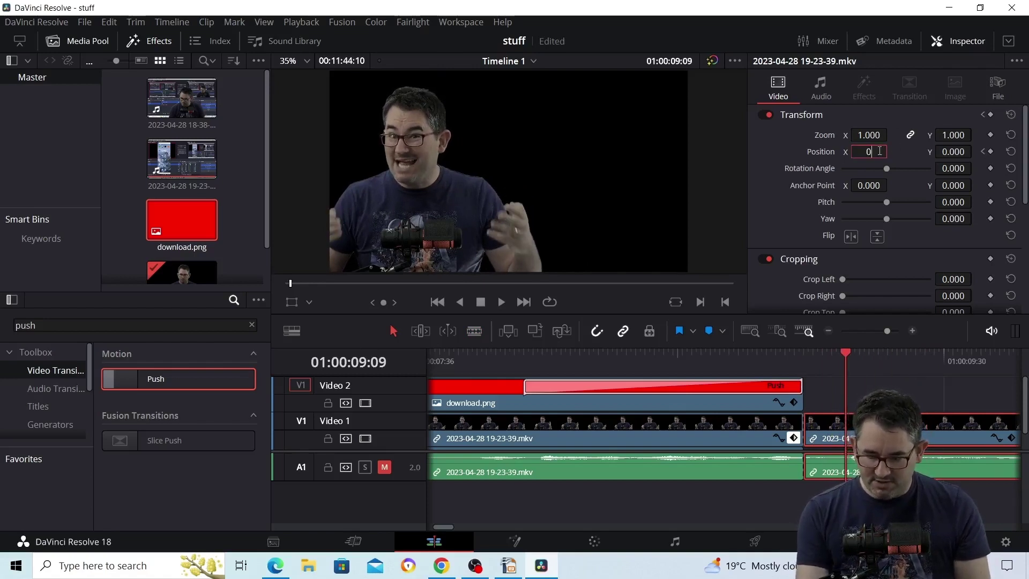
key("Return")
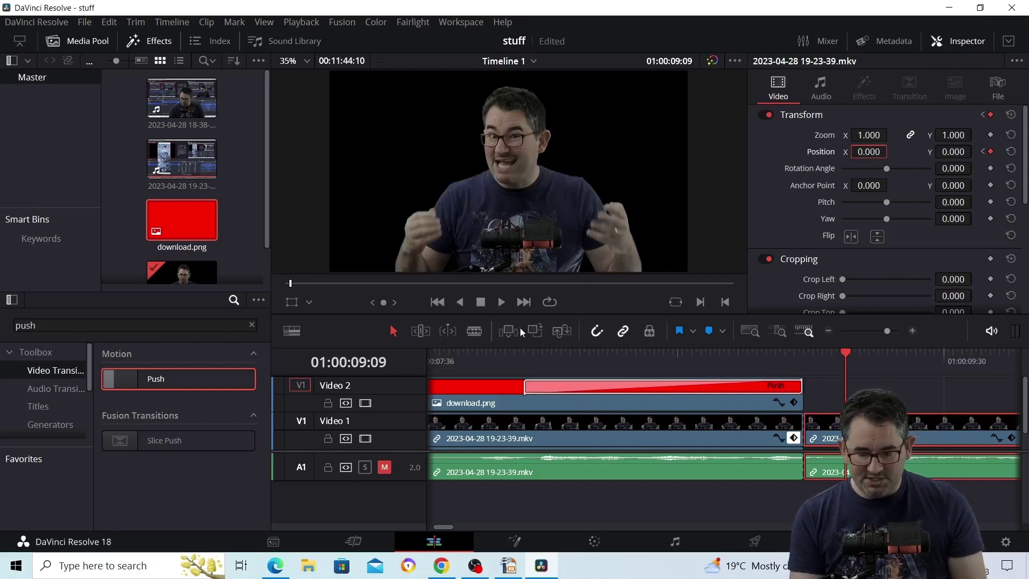
Add a Position keyframe at 01:00:08:03 on the selected segment, set Position X to 0 at 01:00:08:43, and save the project.
left_click(482, 361)
key("space")
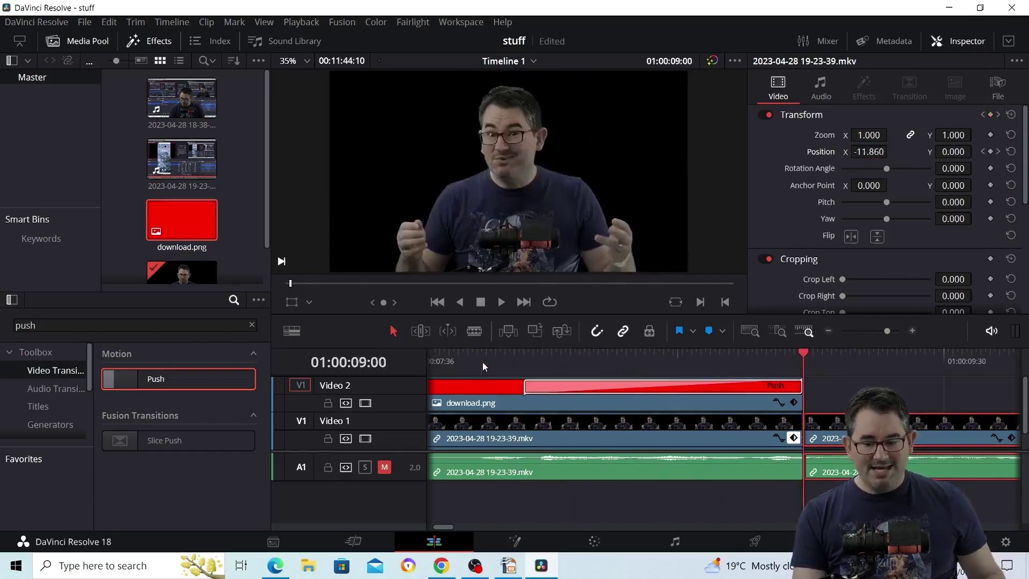
key("j")
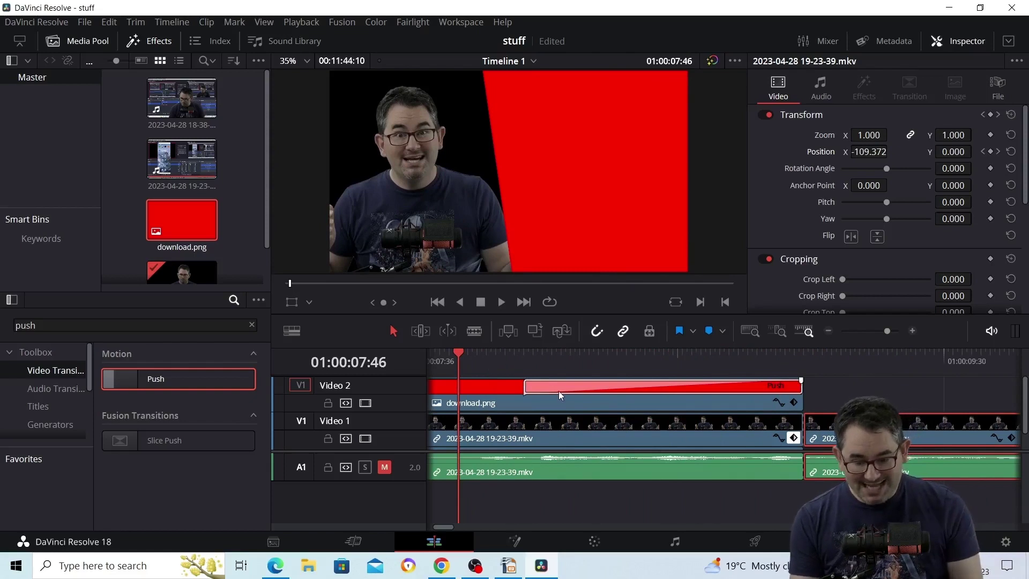
left_click(537, 360)
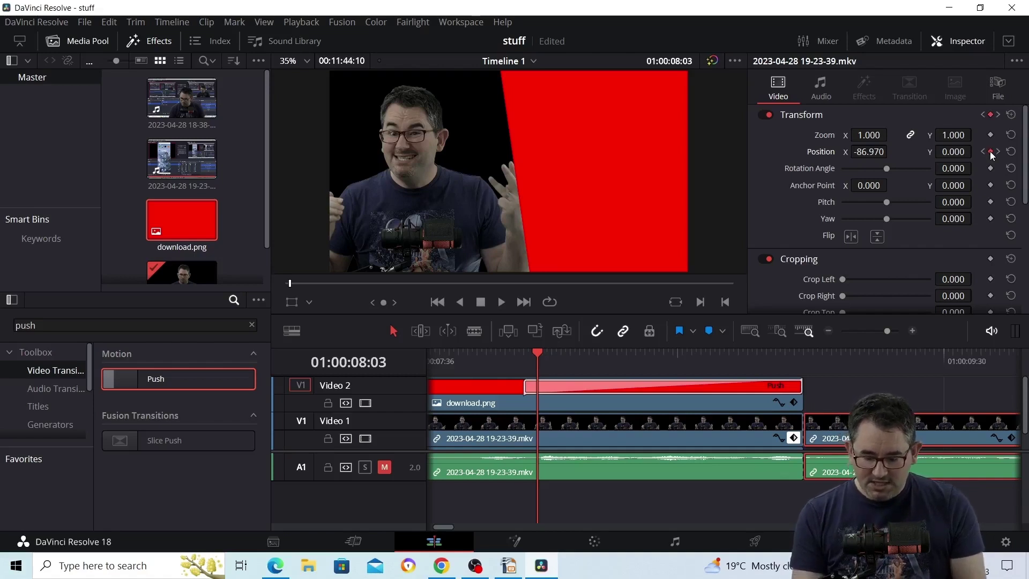
key("space")
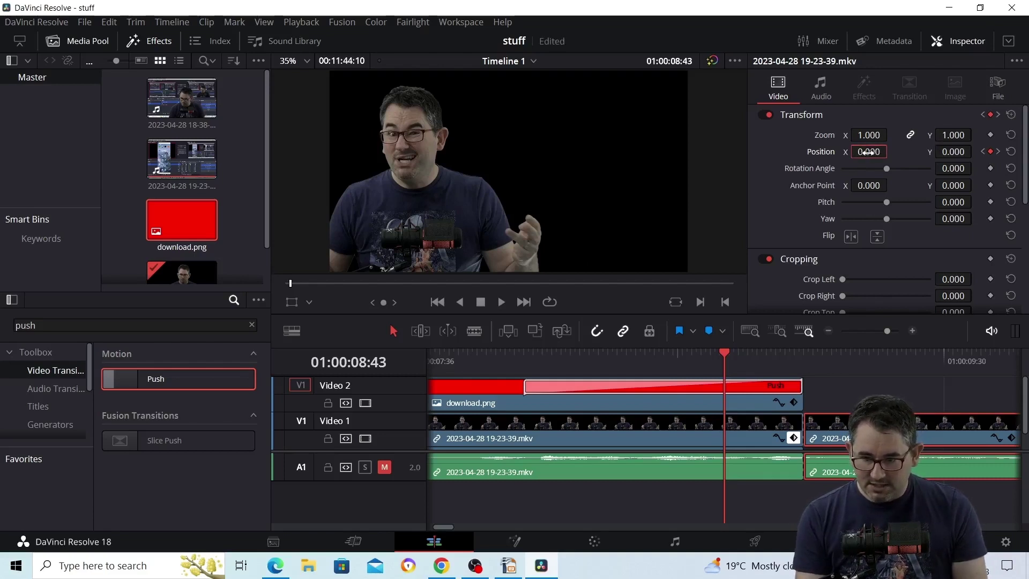
key("ctrl+s")
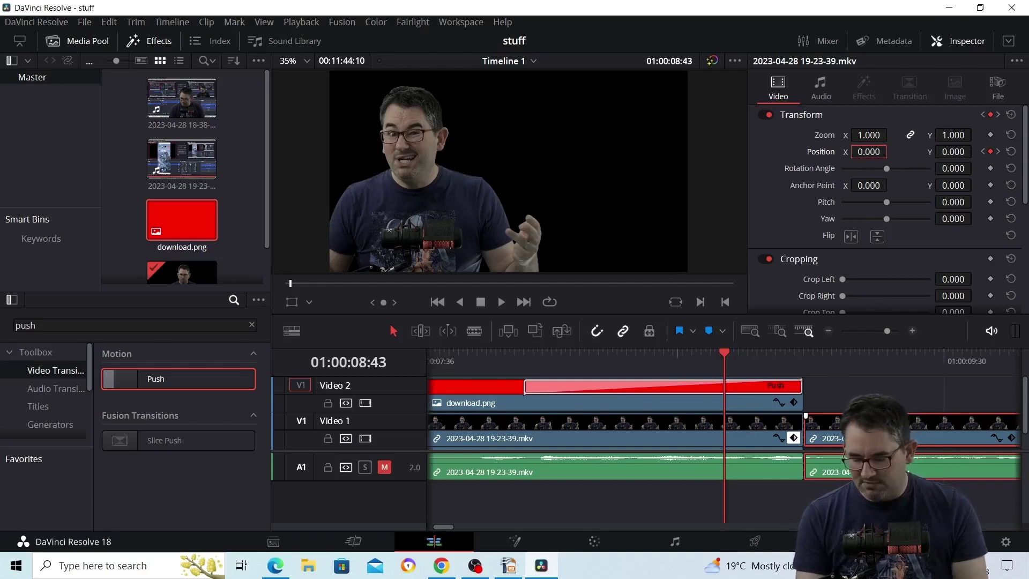
Select the presenter segment before the cut and expand its keyframe track.
left_click(741, 422)
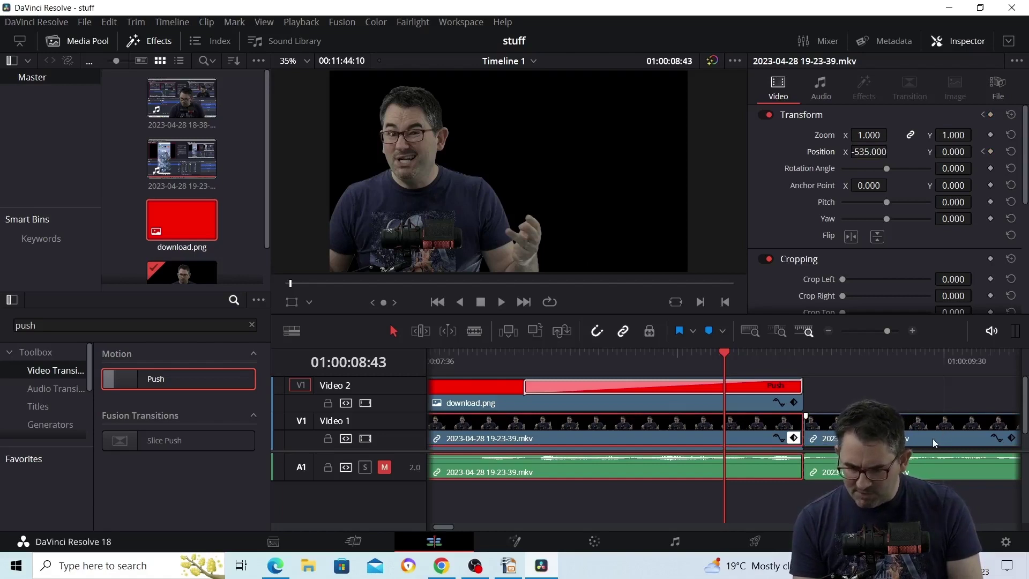
scroll(795, 443, "up", 1)
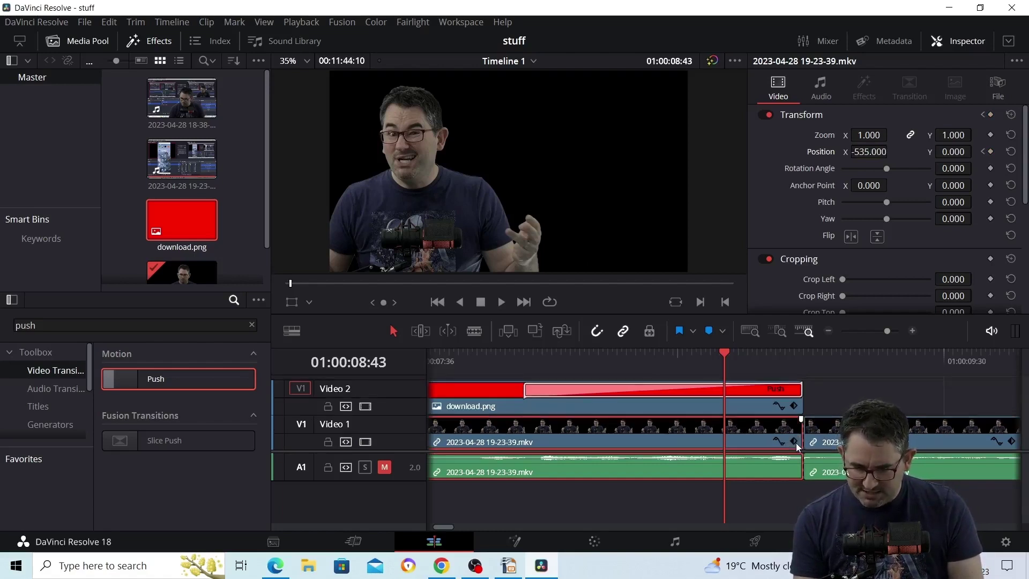
left_click(795, 441)
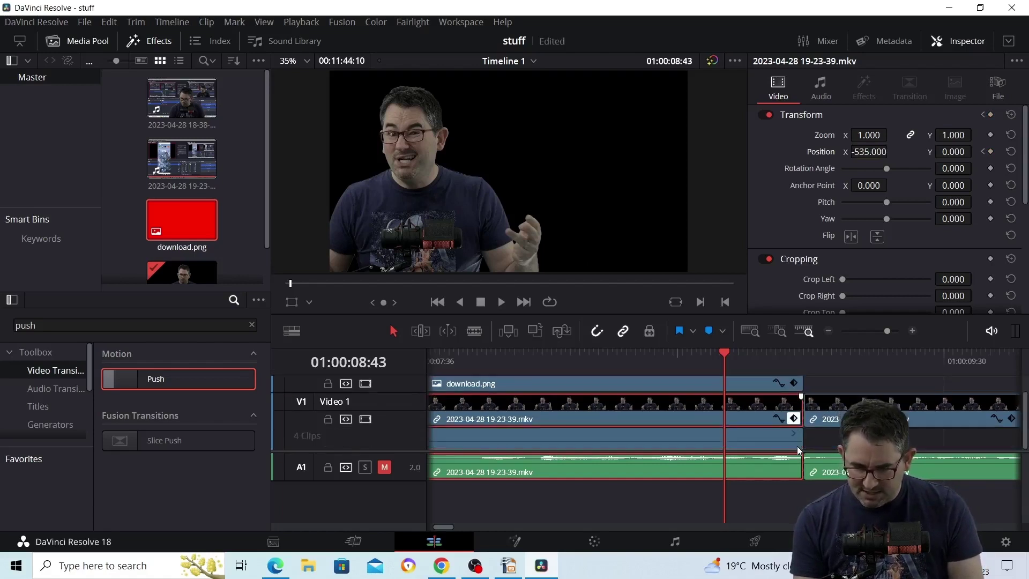
Add a Position keyframe at 01:00:07:39 on the presenter segment before the cut.
left_click(890, 381)
left_click(523, 355)
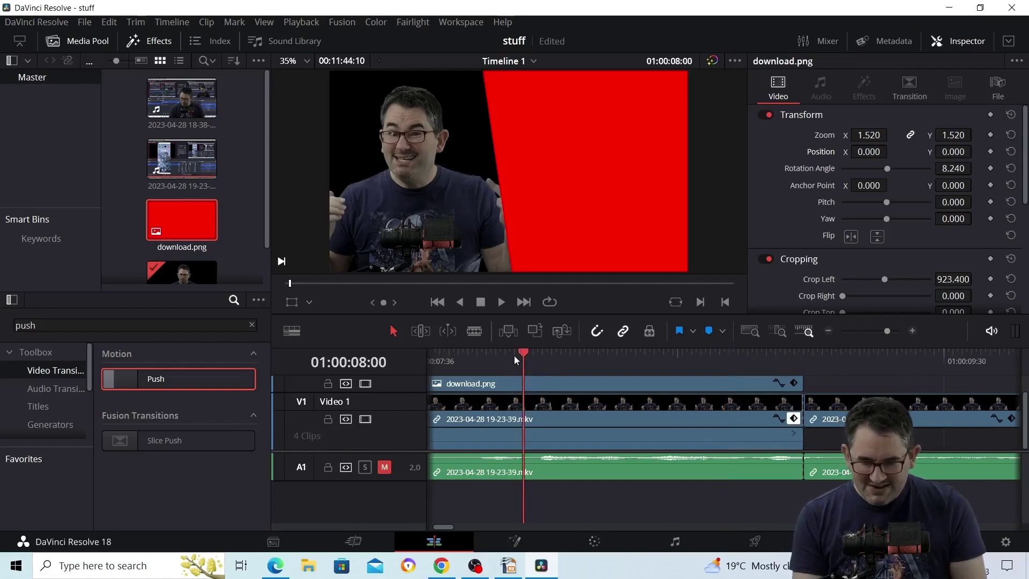
left_click(462, 357)
key("j")
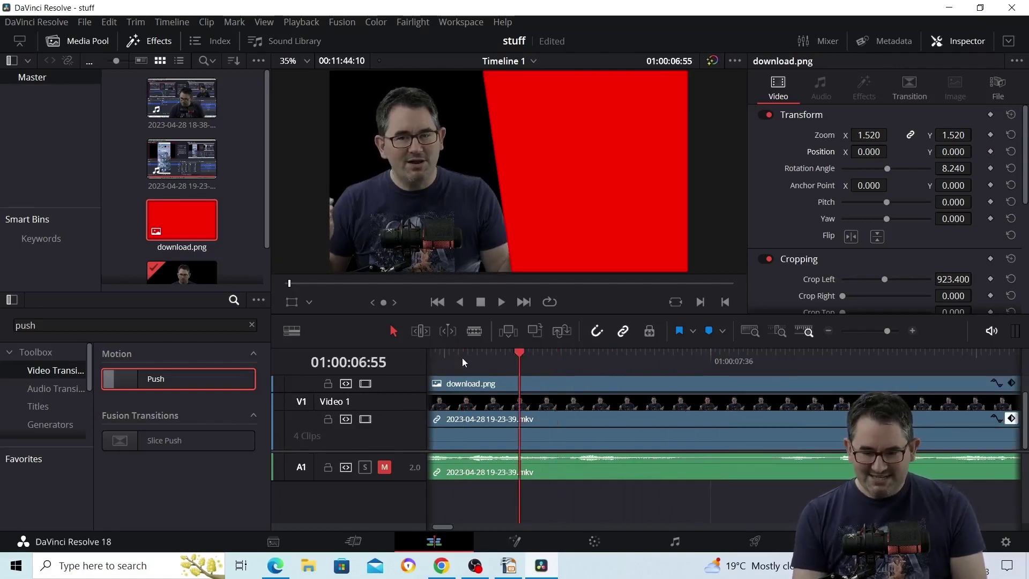
key("l")
key("k")
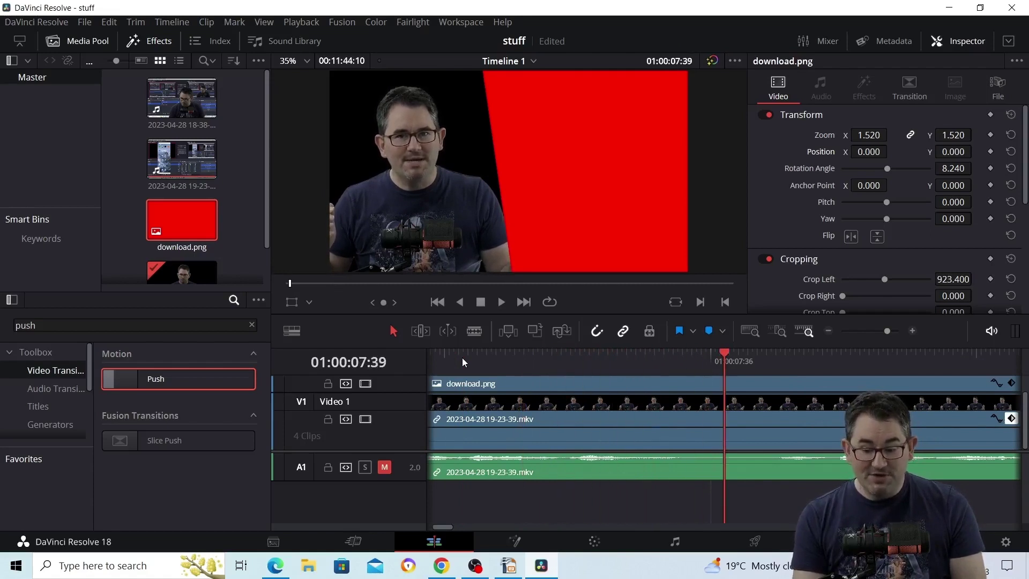
left_click(797, 400)
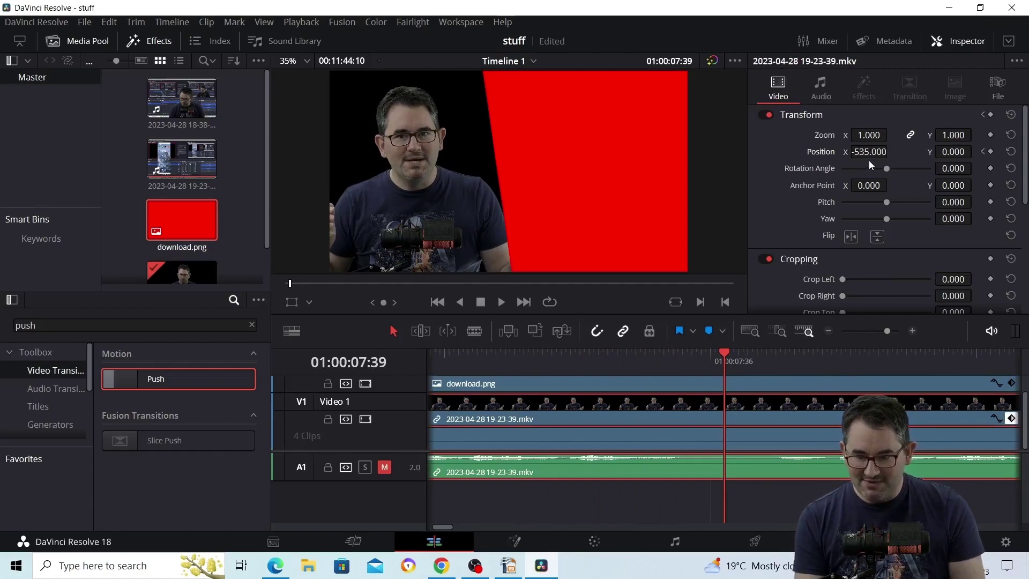
left_click(990, 152)
Set the presenter segment's Position X to 0 at 01:00:08:35.
key("space")
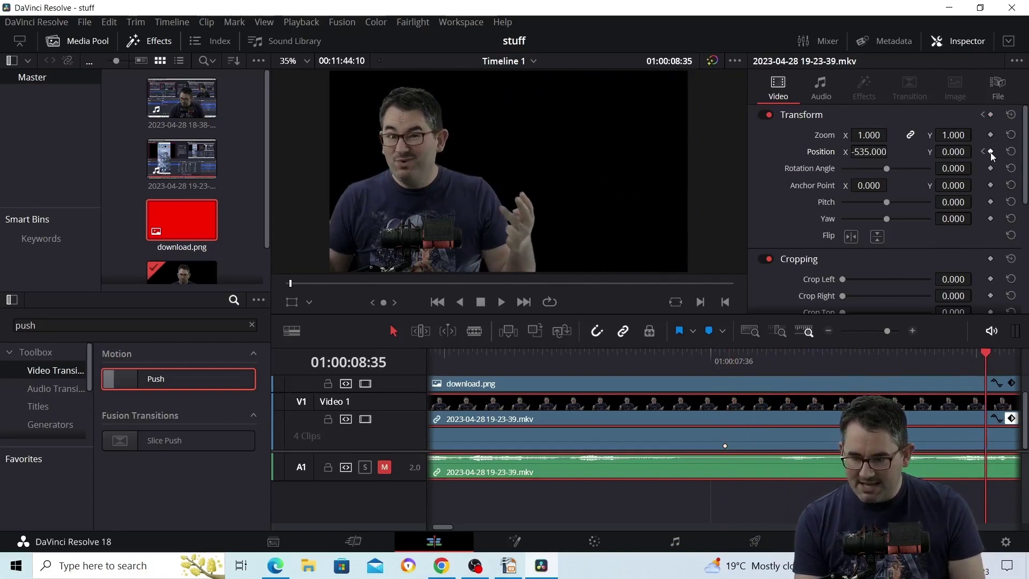
left_click(874, 152)
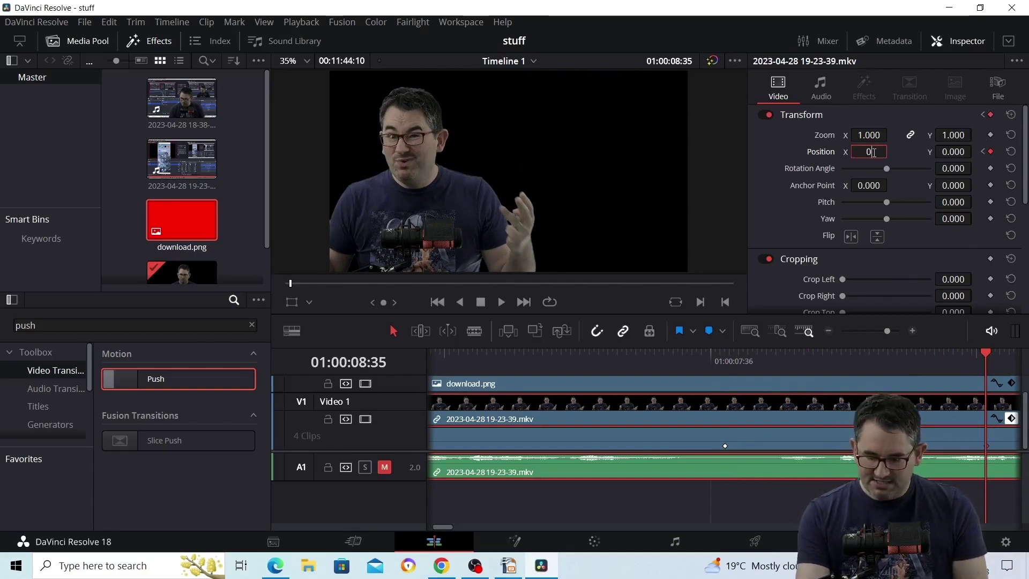
type("0")
key("Return")
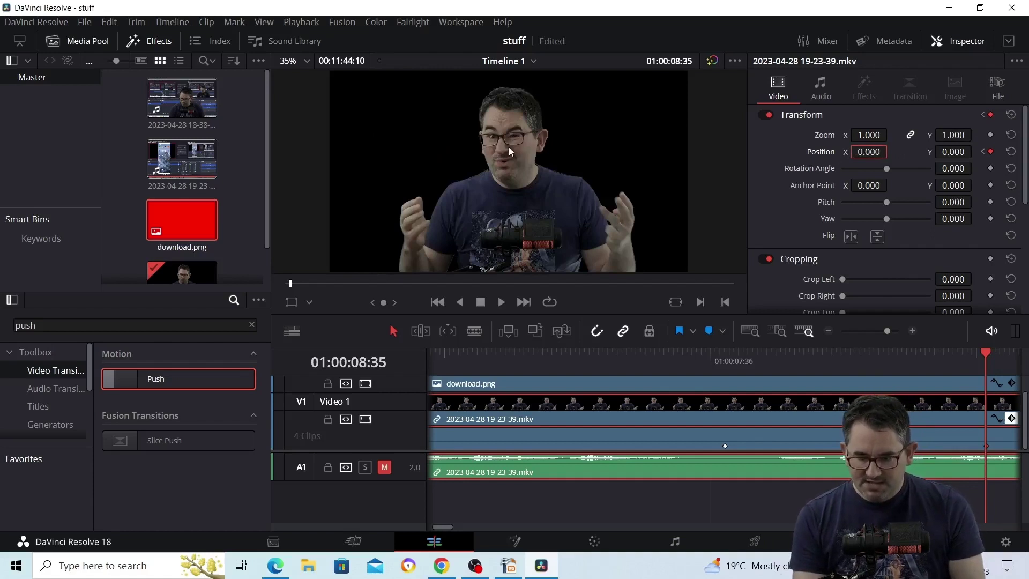
Review the presenter's return against the exiting red panel and move the centred Position keyframe to 01:00:08:29.
left_click(493, 353)
key("space")
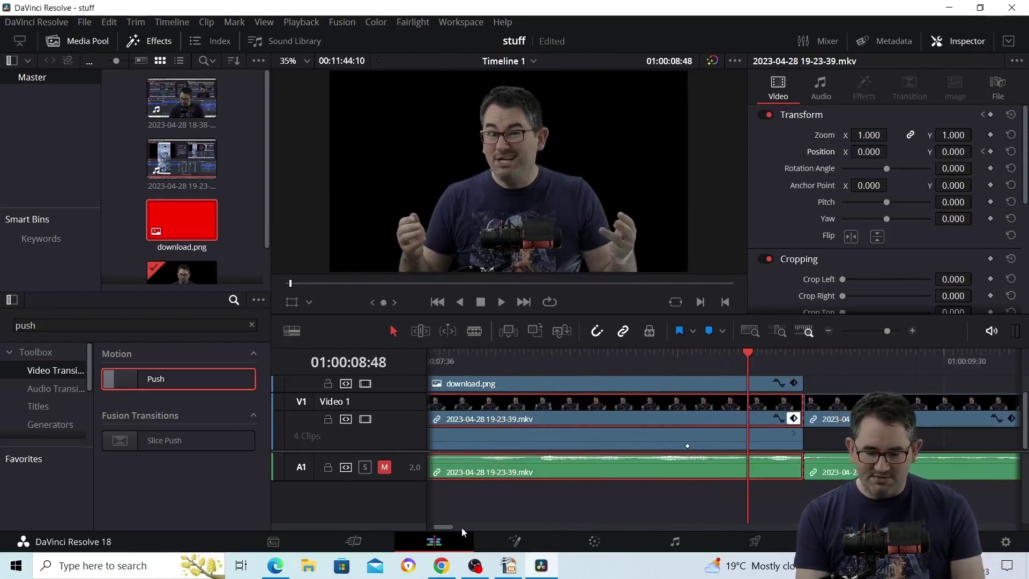
left_click_drag(446, 527, 447, 526)
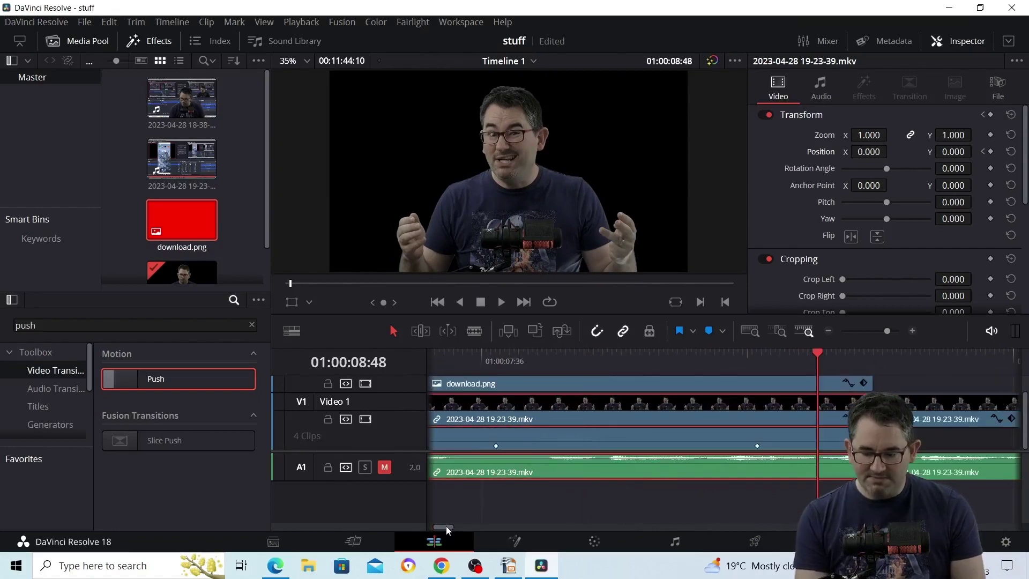
key("Right")
key("Right")
key("Left")
key("Left")
key("Left")
key("Left")
key("Left")
key("Left")
key("Left")
key("Left")
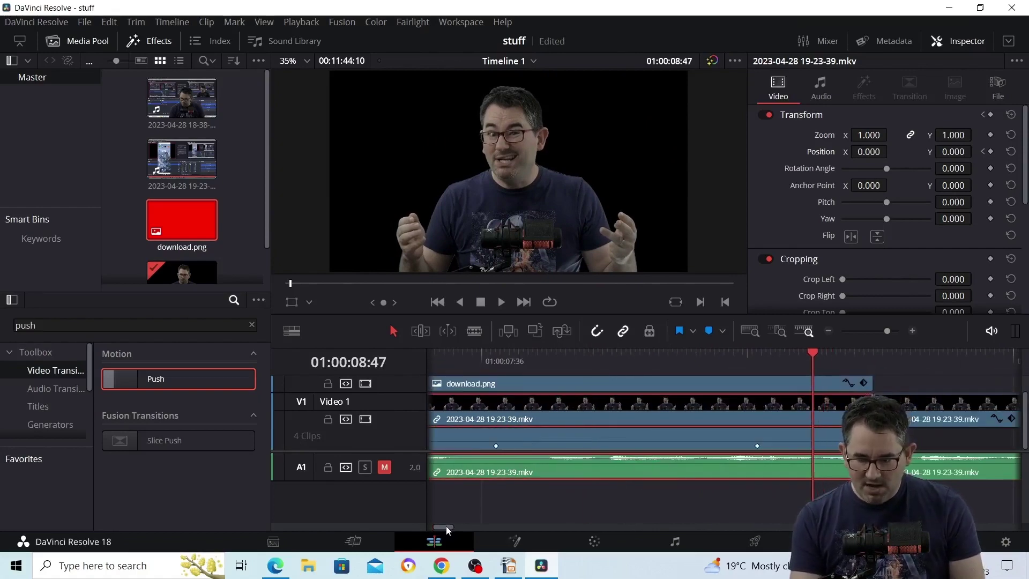
key("Left")
key("Left")
key("Left")
key("Left")
key("Left")
key("Left")
key("Left")
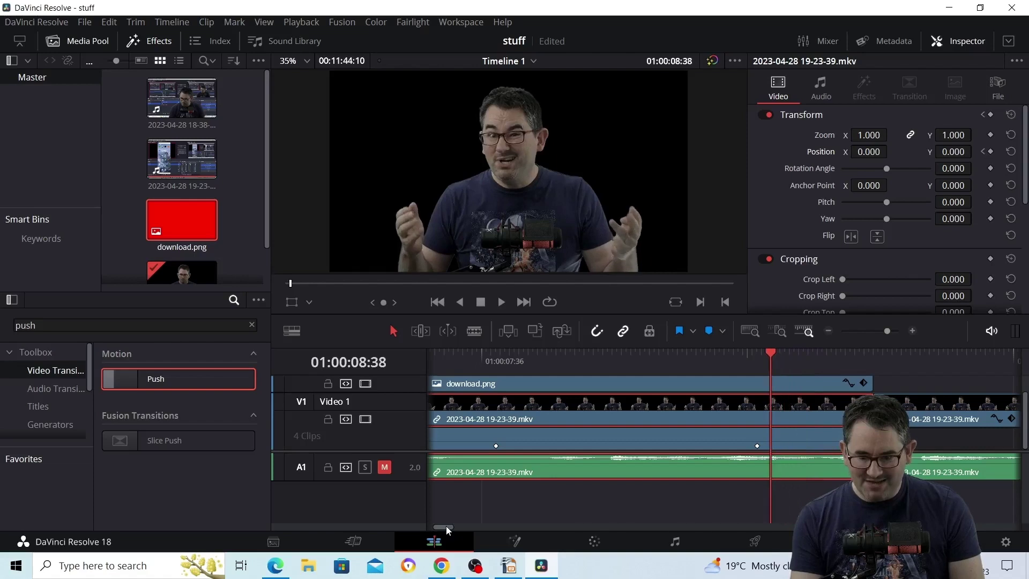
key("Left")
key("Left")
key("Left")
key("Left")
key("Left")
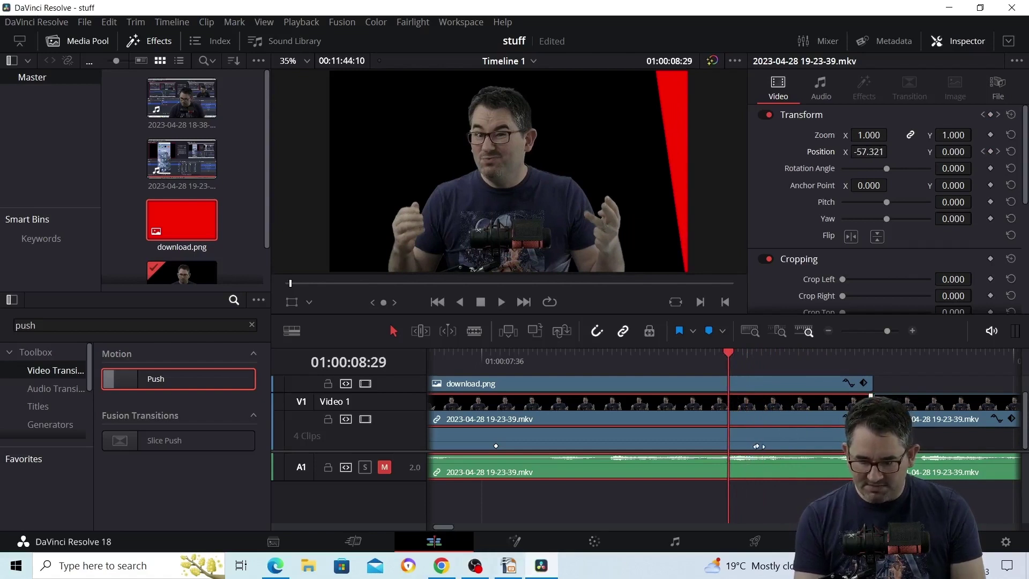
left_click_drag(758, 445, 727, 447)
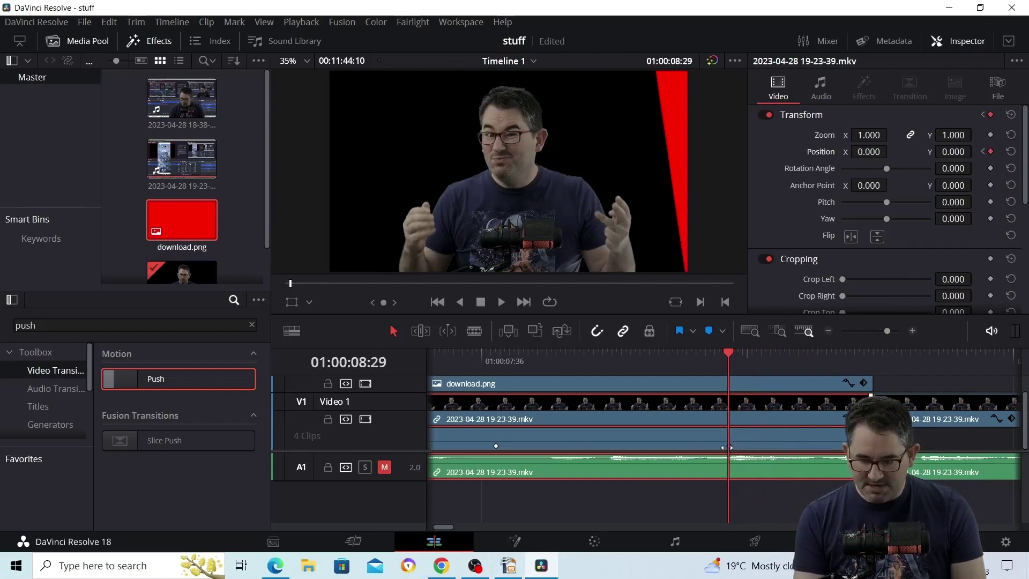
Find the frame where the red panel starts sliding out and move the presenter's off-centre Position keyframe to 01:00:08:00.
key("Left")
key("Left")
key("Left")
key("Left")
key("Left")
key("Left")
key("Left")
key("Left")
key("Left")
key("Left")
key("Left")
key("Left")
key("Left")
key("Left")
key("Left")
key("Left")
key("Left")
key("Left")
key("Left")
key("Left")
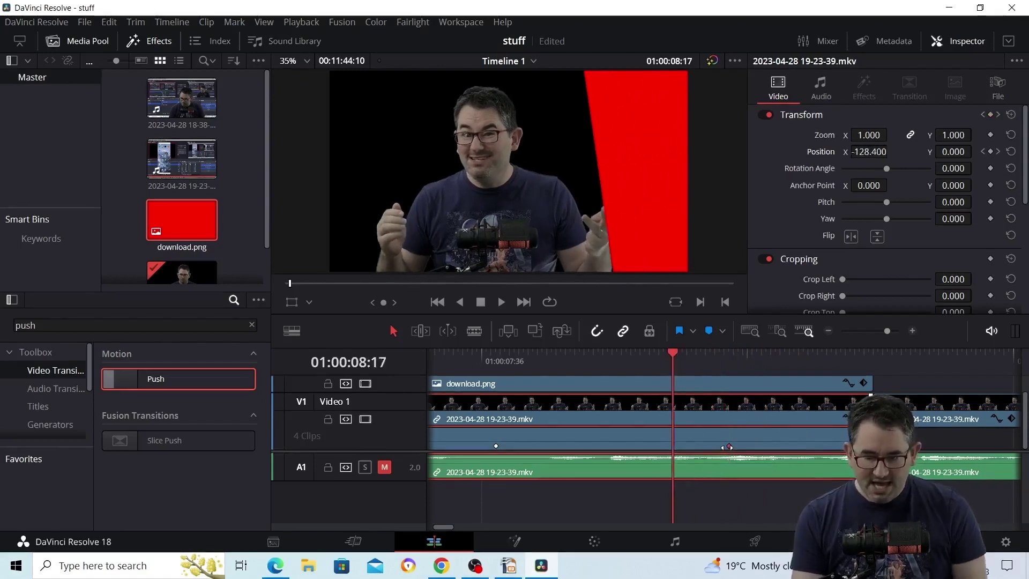
key("Right")
key("Right")
key("Right")
key("Right")
key("Right")
key("Right")
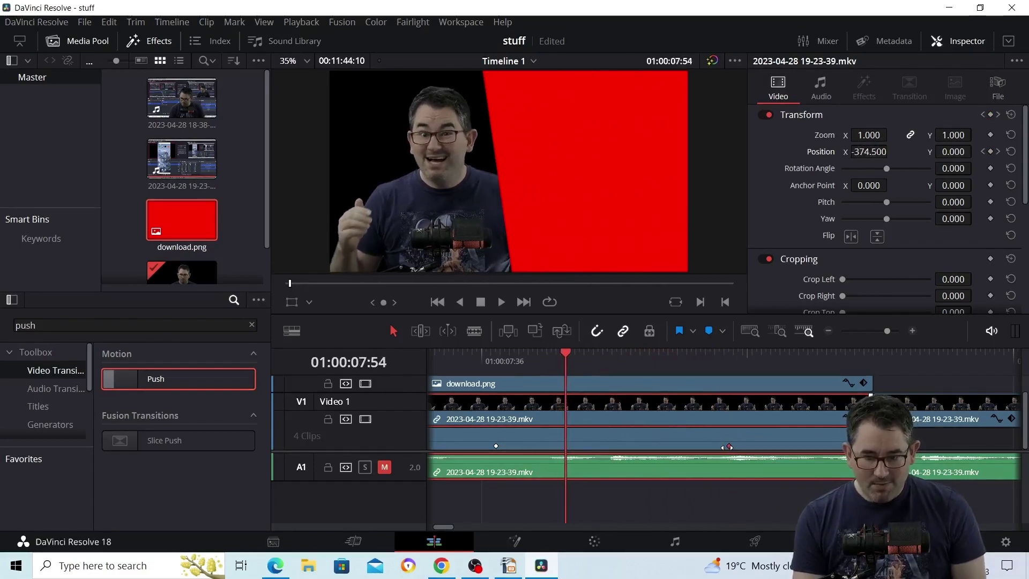
key("Right")
key("Right")
key("Right")
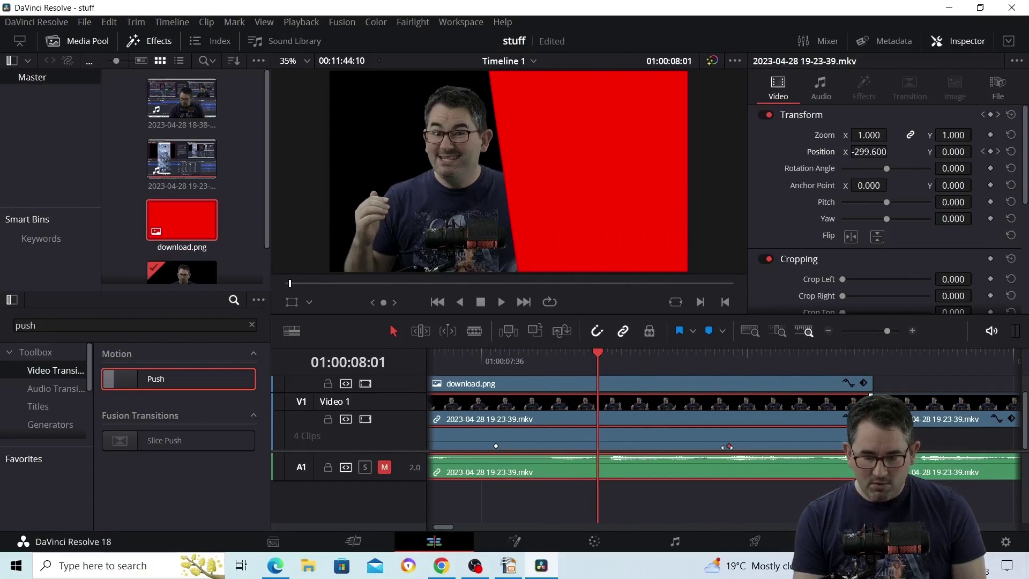
key("Left")
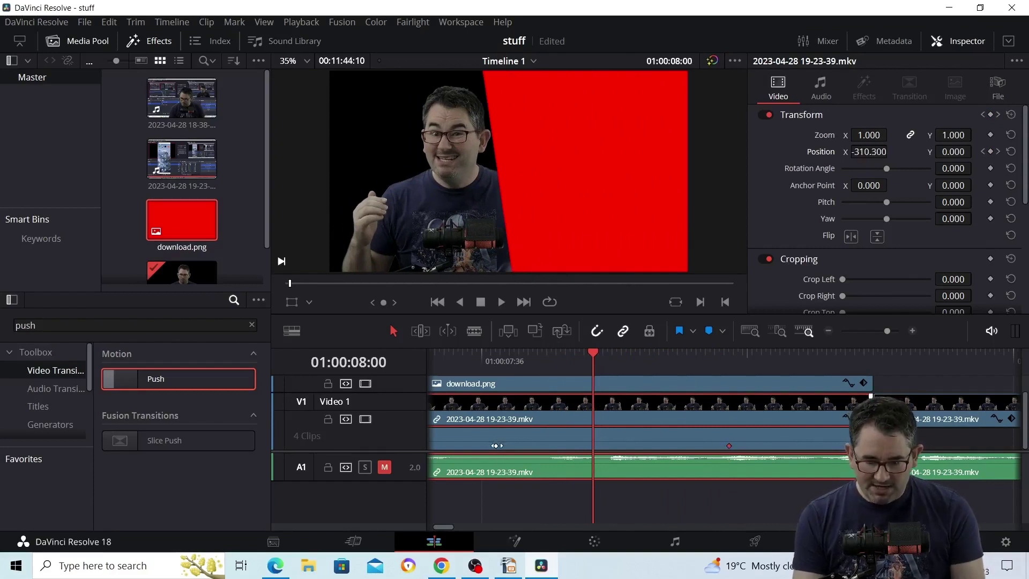
left_click_drag(496, 445, 593, 446)
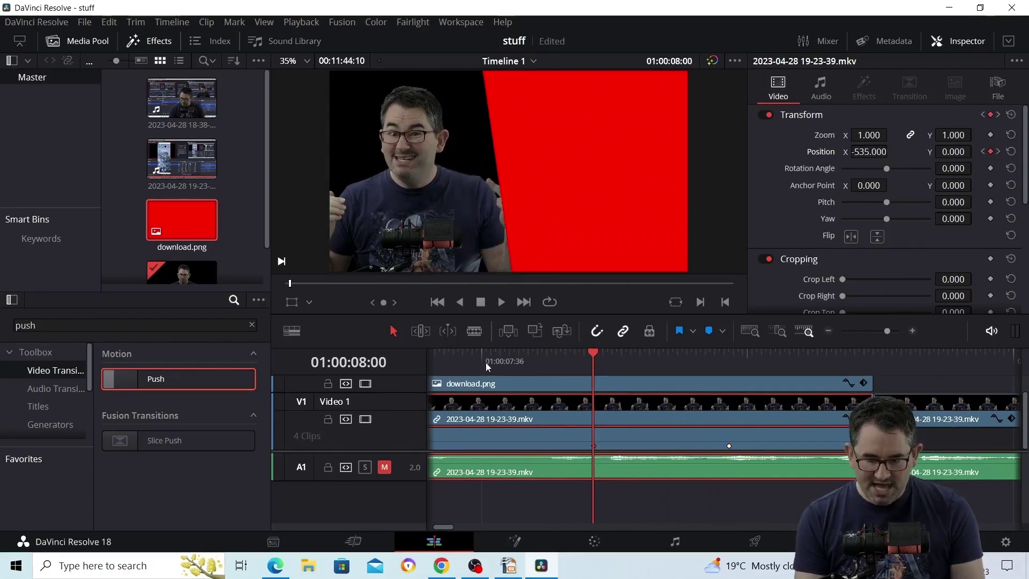
Play back the presenter's return from 01:00:07:29 and the whole push effect from 01:00:00:42.
left_click(449, 356)
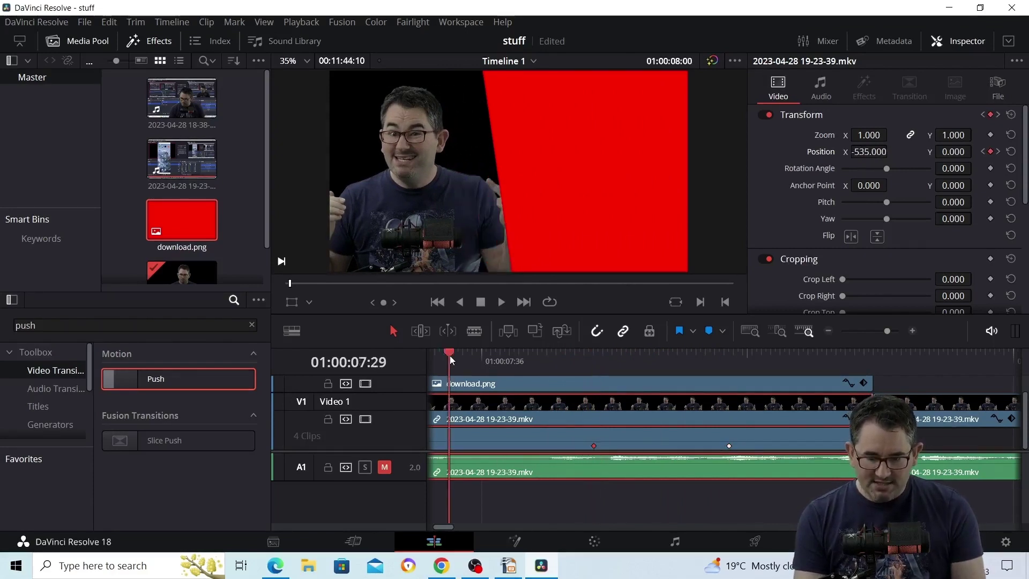
left_click(499, 302)
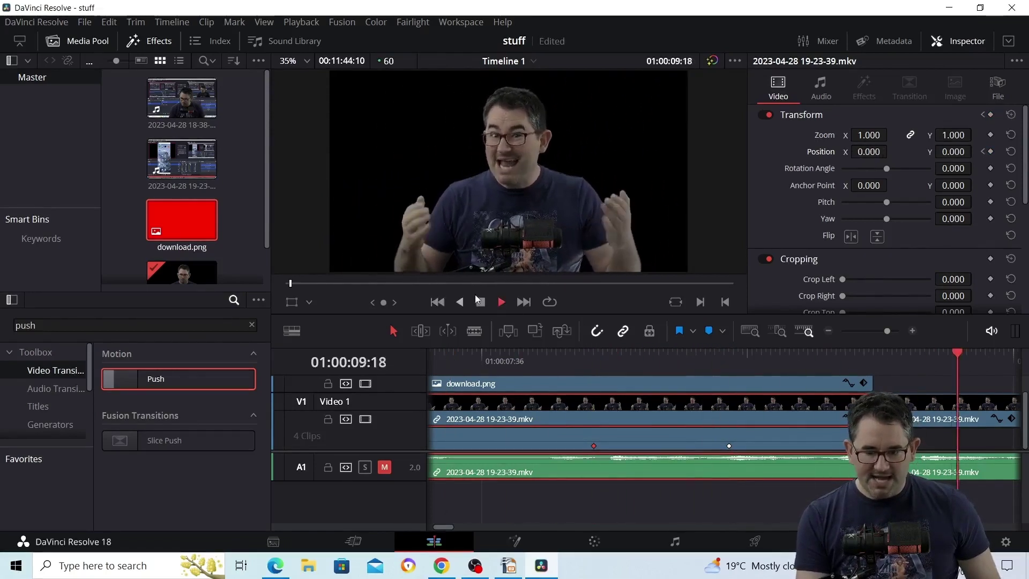
left_click(479, 302)
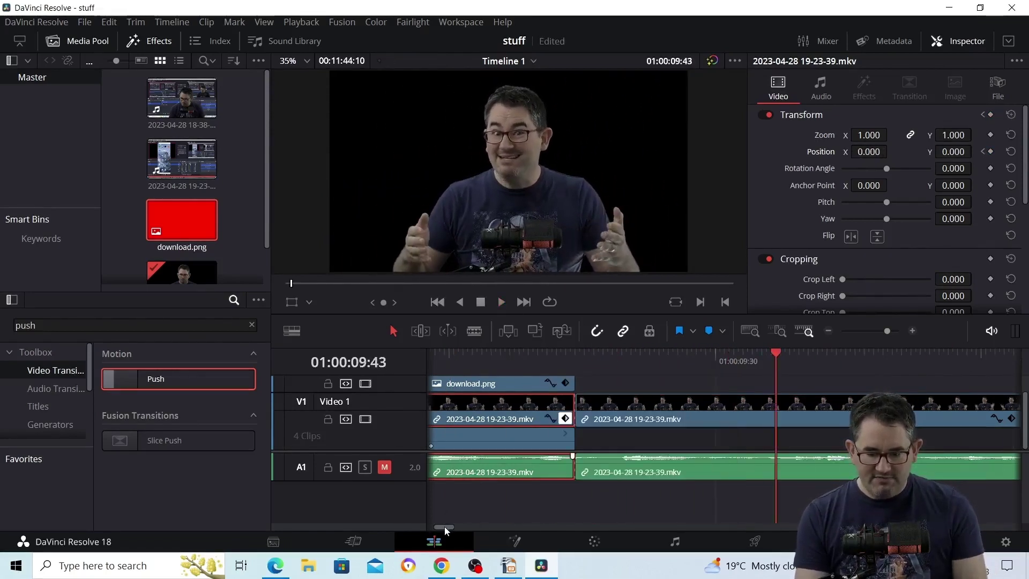
left_click_drag(445, 527, 424, 526)
left_click(623, 361)
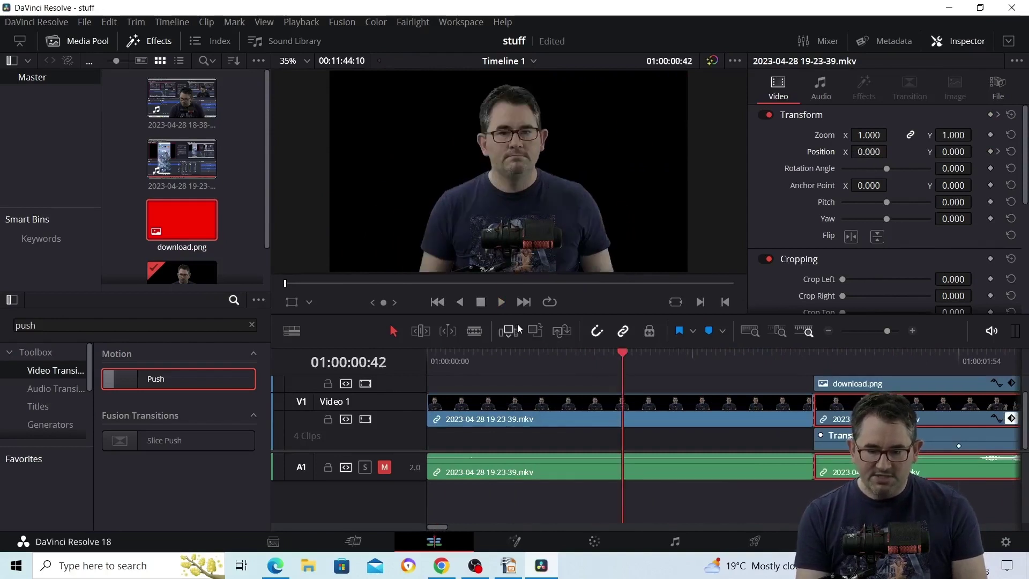
left_click(498, 301)
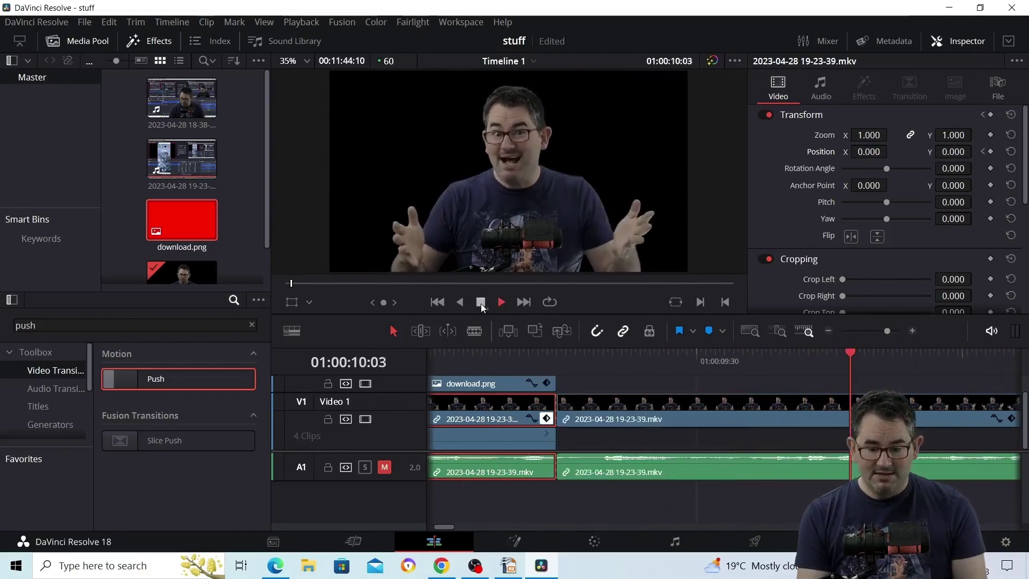
left_click(481, 303)
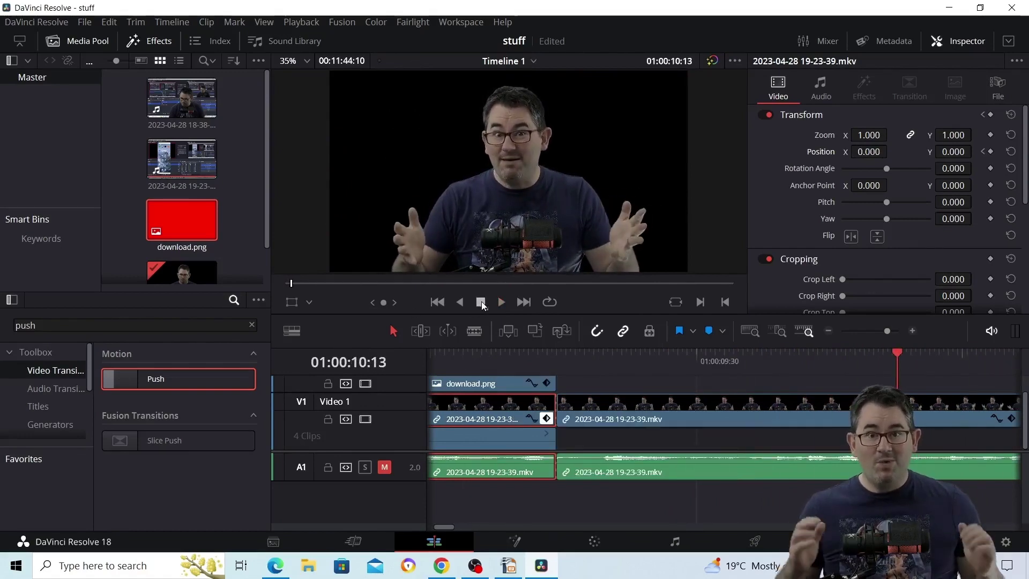